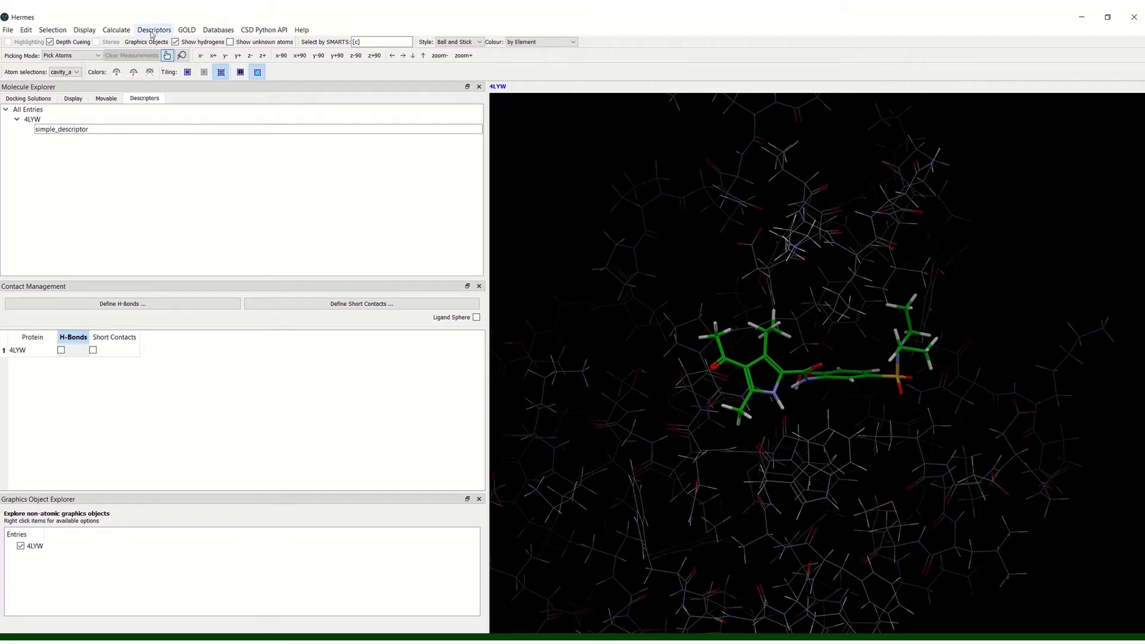
Step: Start a new simple descriptor set and name it simple_descriptor
click(152, 31)
mouse_move(158, 45)
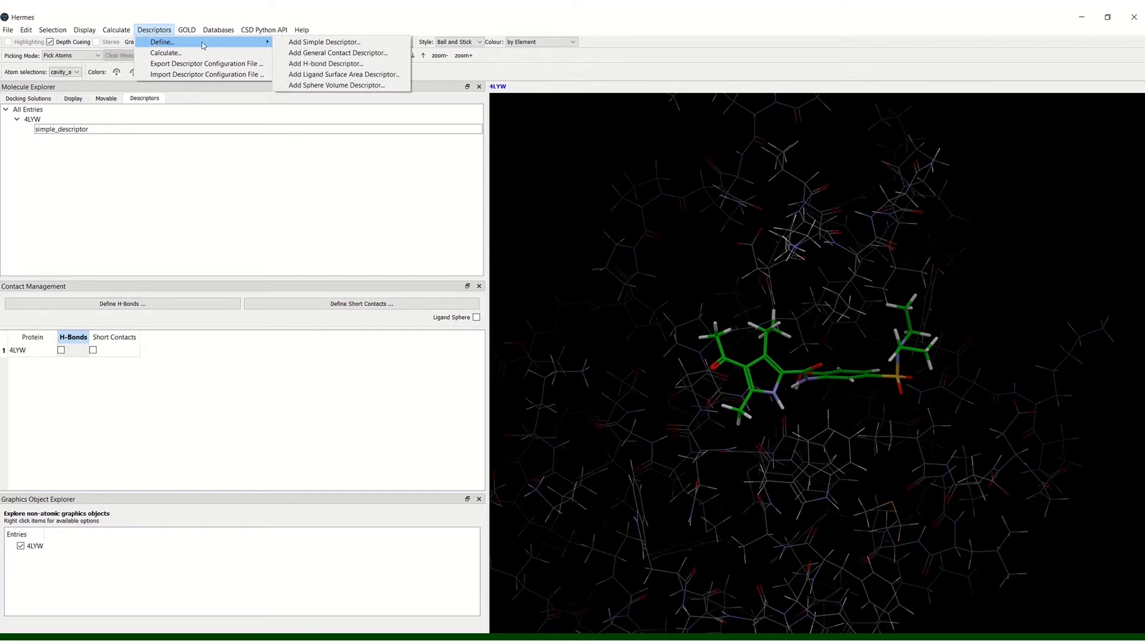
click(316, 44)
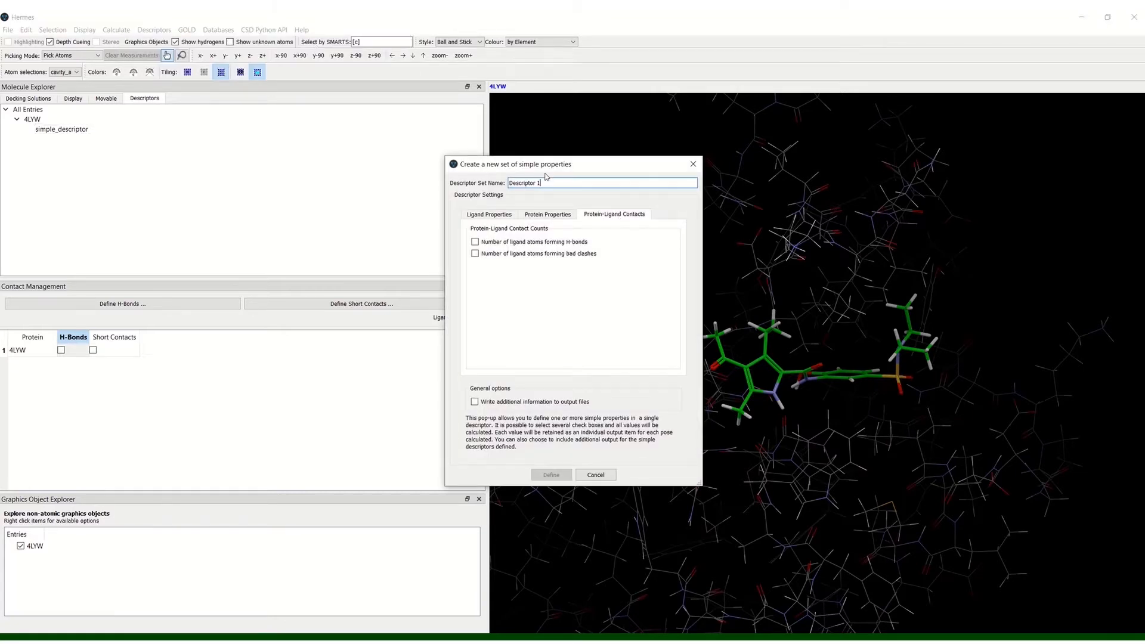
click(543, 183)
triple_click(543, 183)
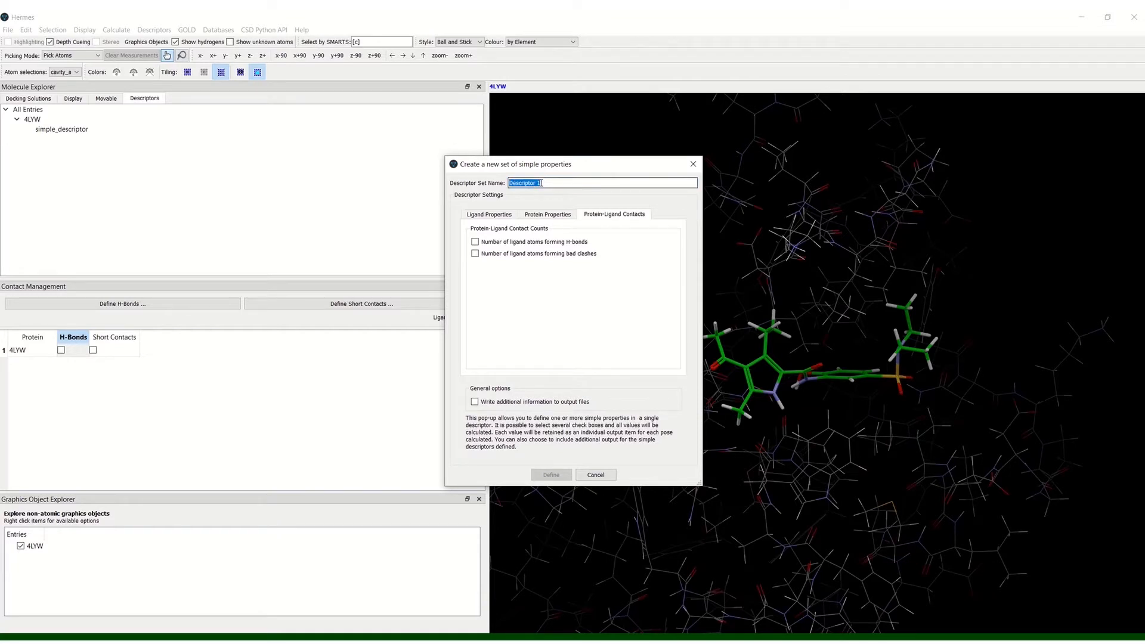
text(simple_descriptor)
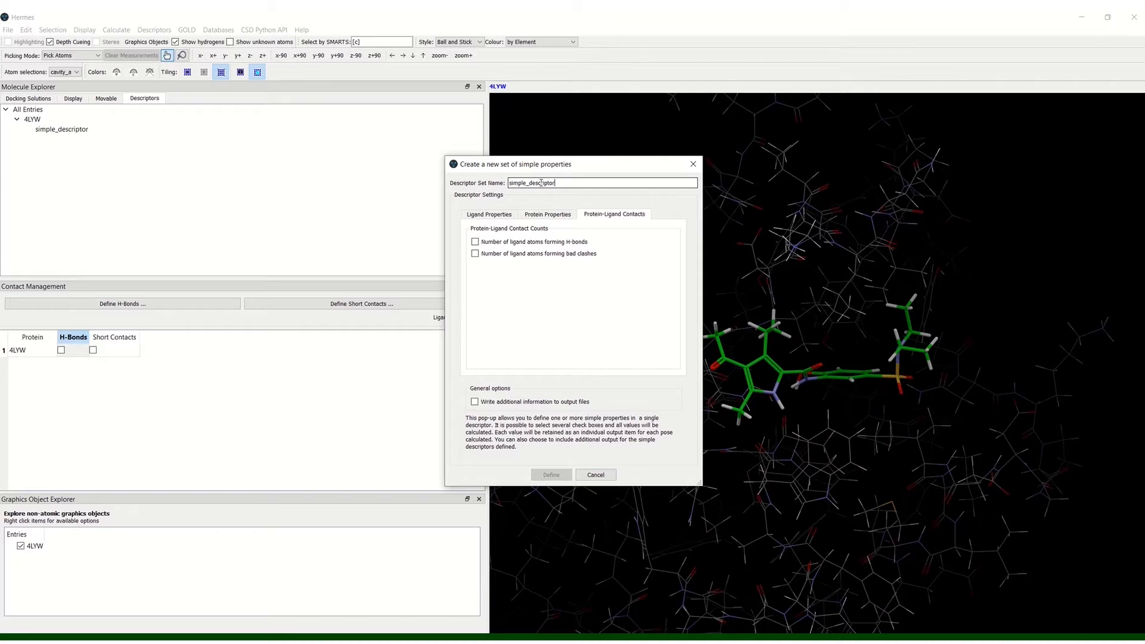
Step: Include the ligand properties molecular weight, rotatable bond count, number of donatable hydrogen atoms and number of H-bond acceptors
click(489, 215)
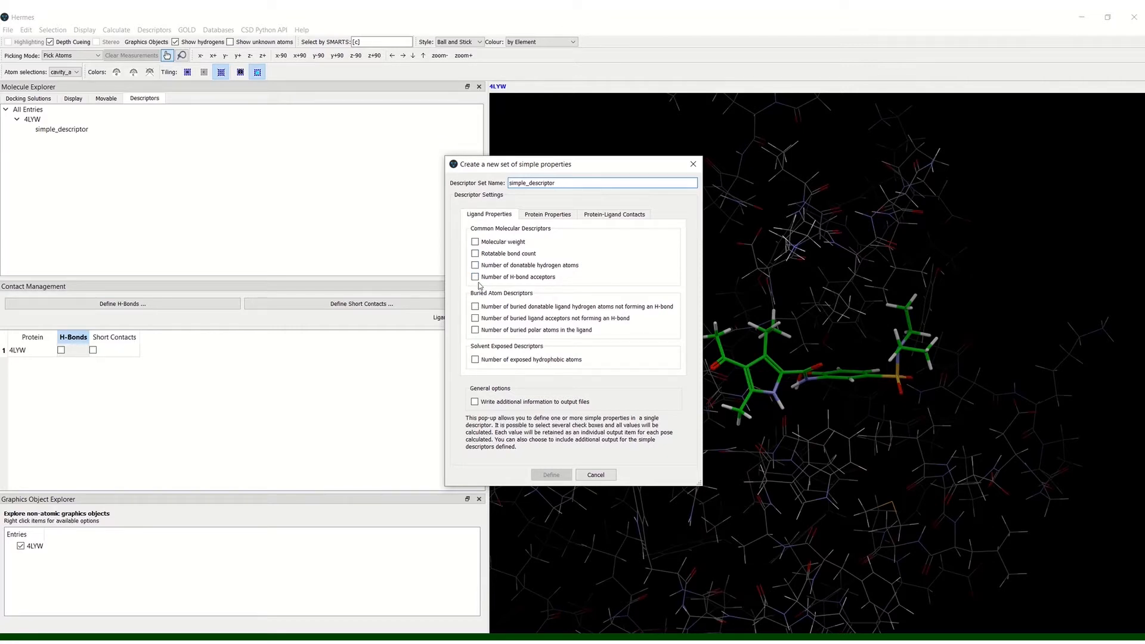
click(475, 242)
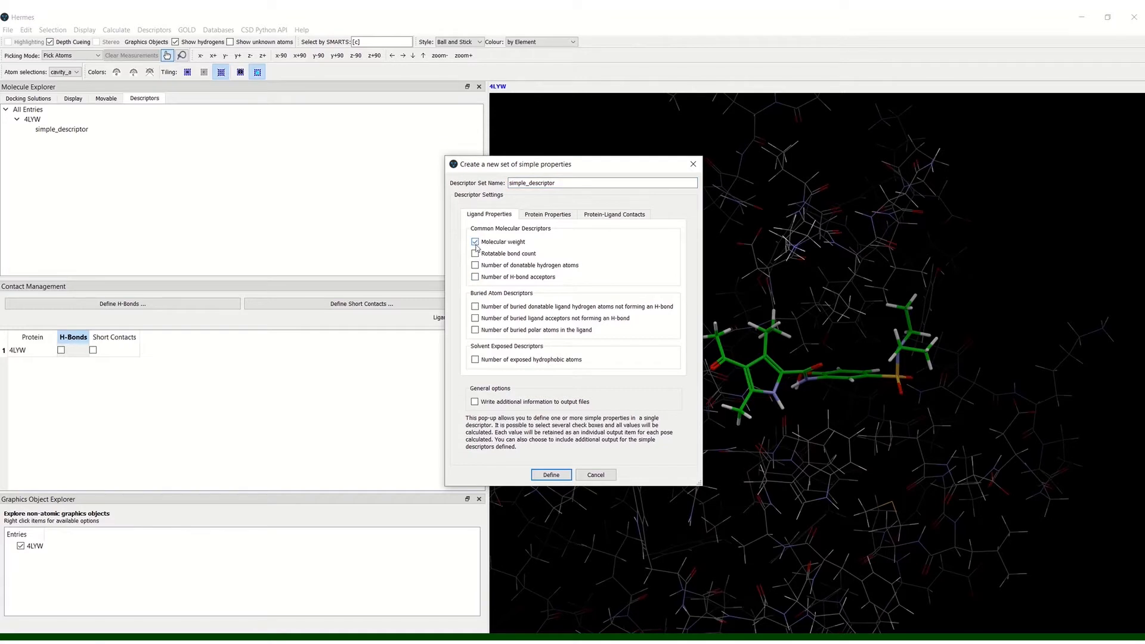
click(476, 254)
click(475, 266)
click(475, 277)
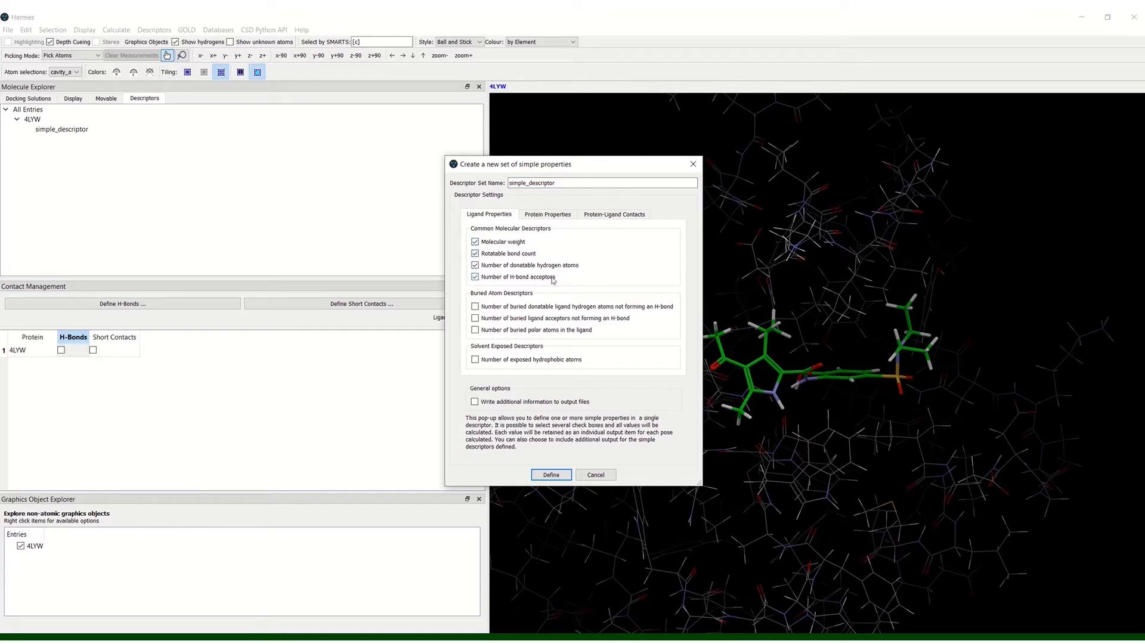
Step: Review the protein and protein-ligand contact options, enable writing additional information to output files, and define the simple descriptor set
click(540, 215)
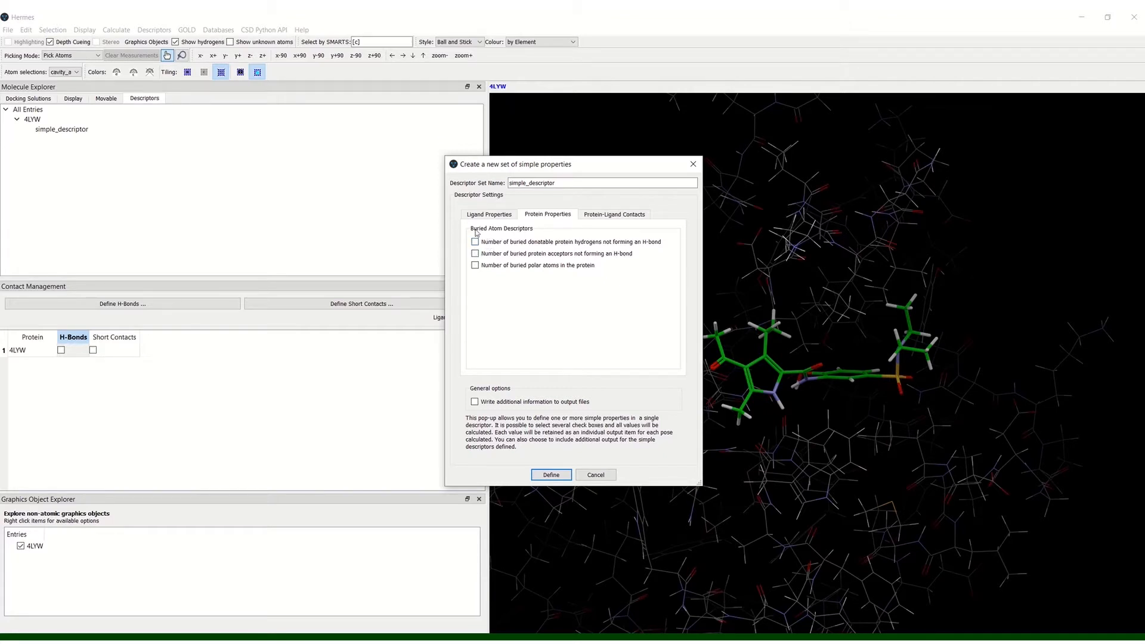
click(620, 216)
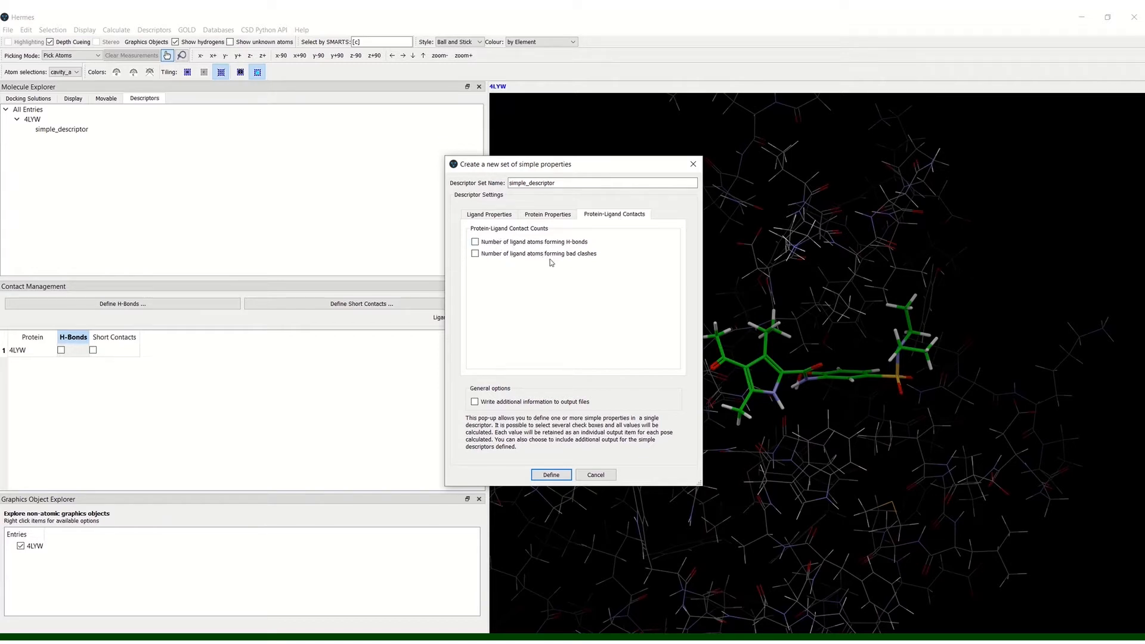
click(483, 216)
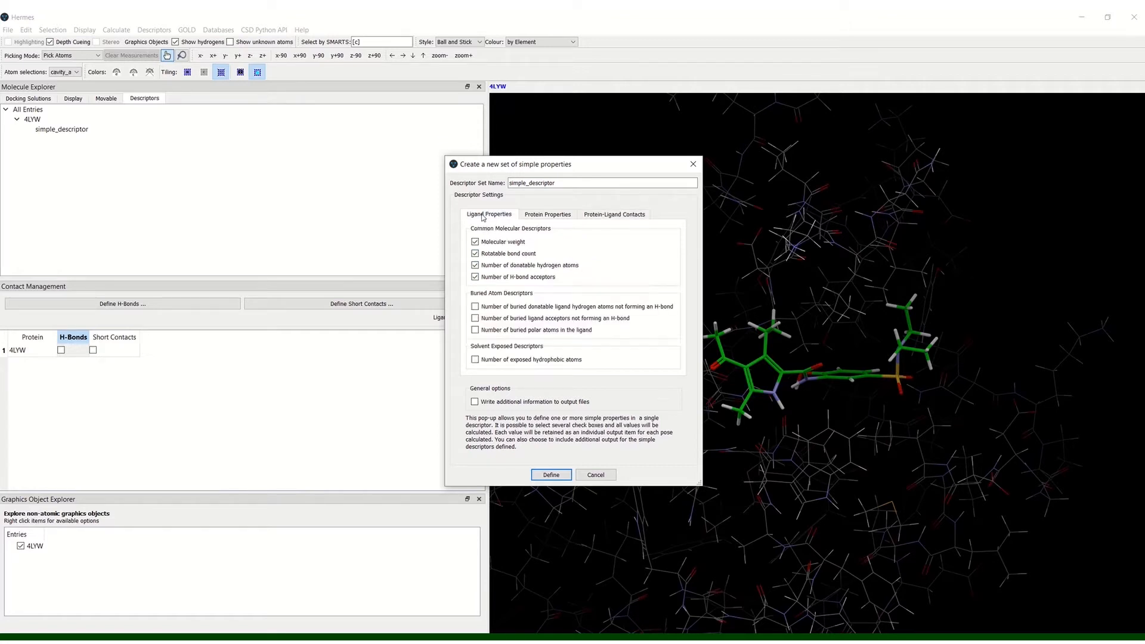
click(481, 403)
click(551, 475)
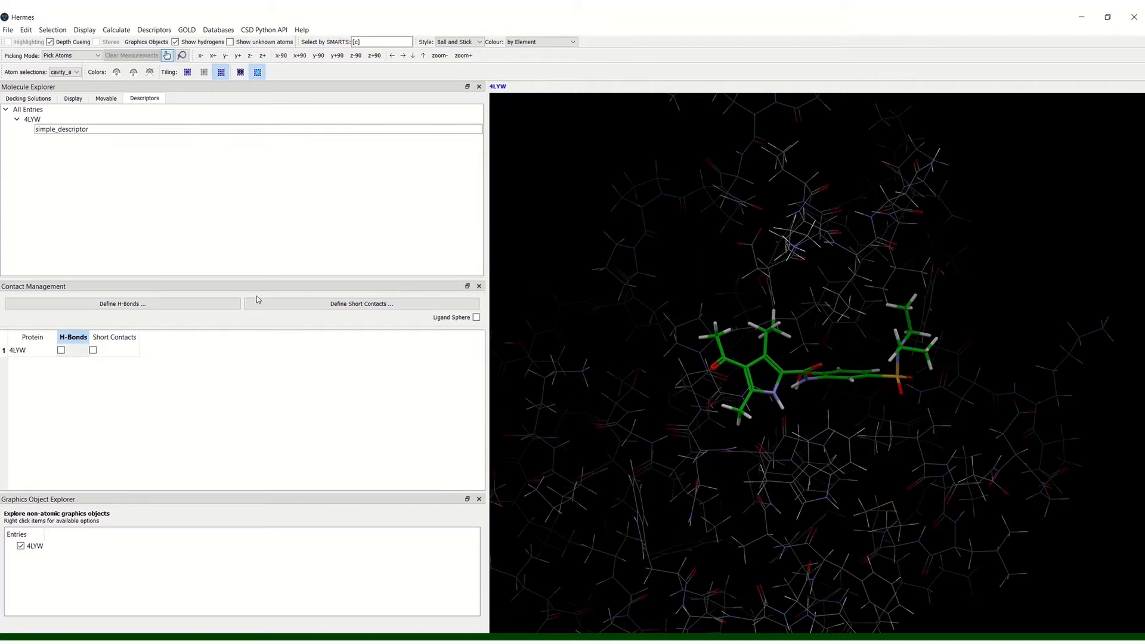
Step: Start a general contact descriptor restricted to the cavity_atoms subset and examine the options for defining a new protein subset
click(153, 30)
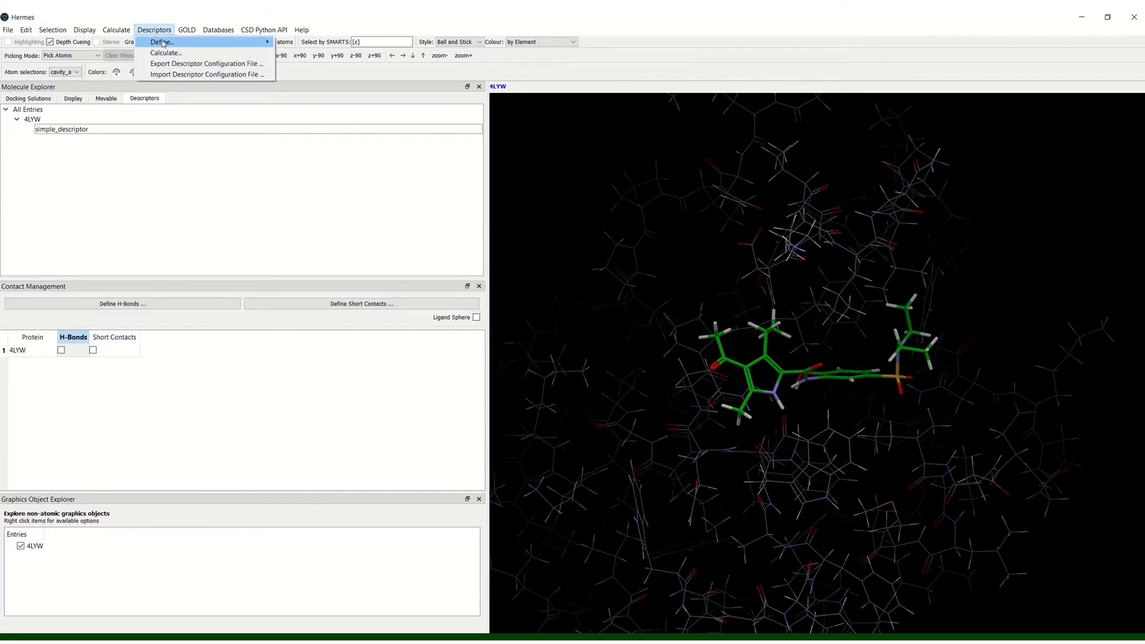
mouse_move(165, 44)
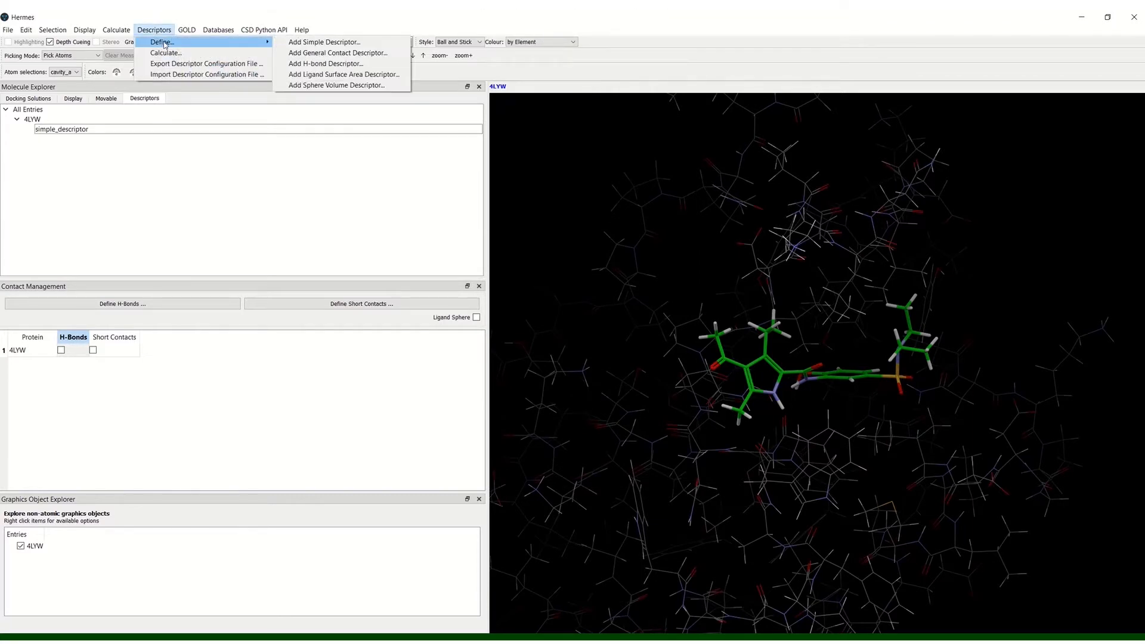
click(314, 54)
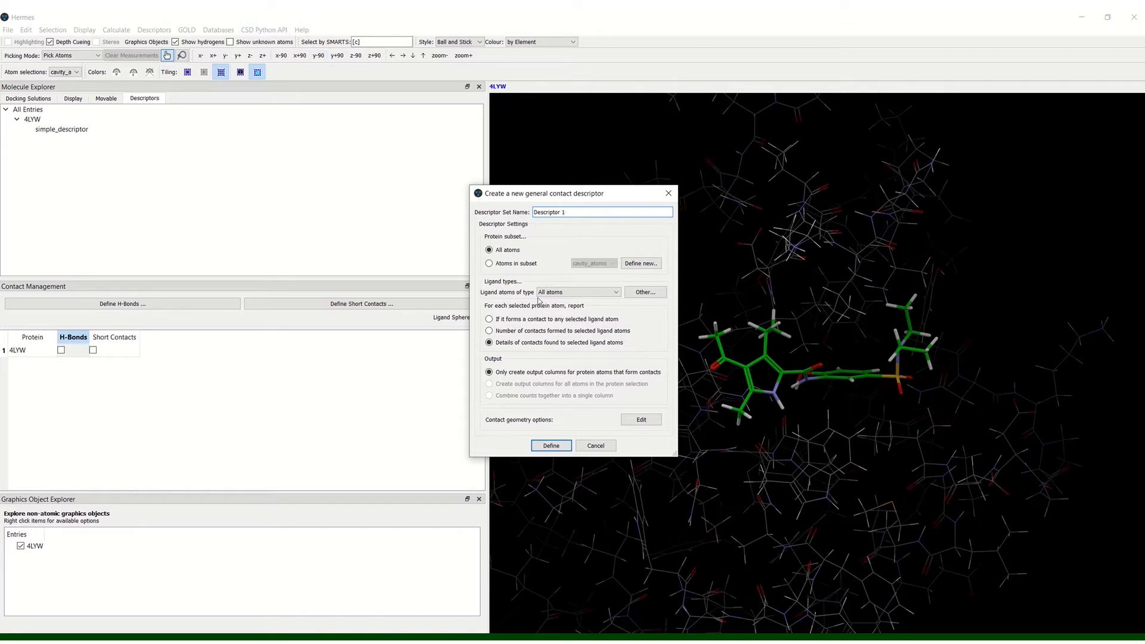
click(489, 263)
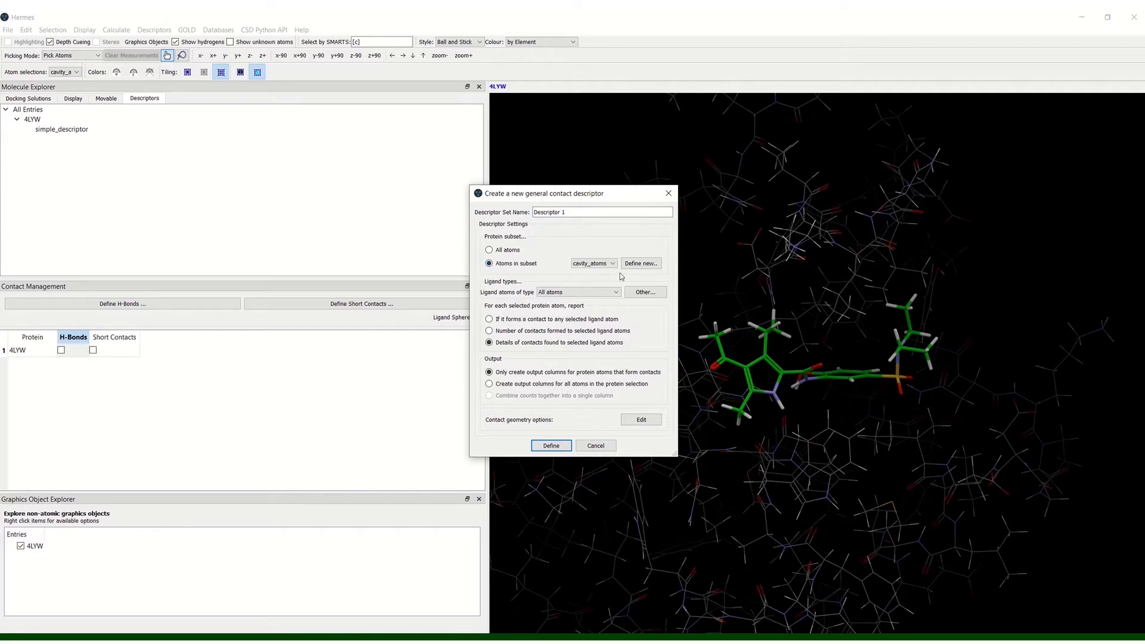
click(611, 267)
click(611, 267)
click(641, 264)
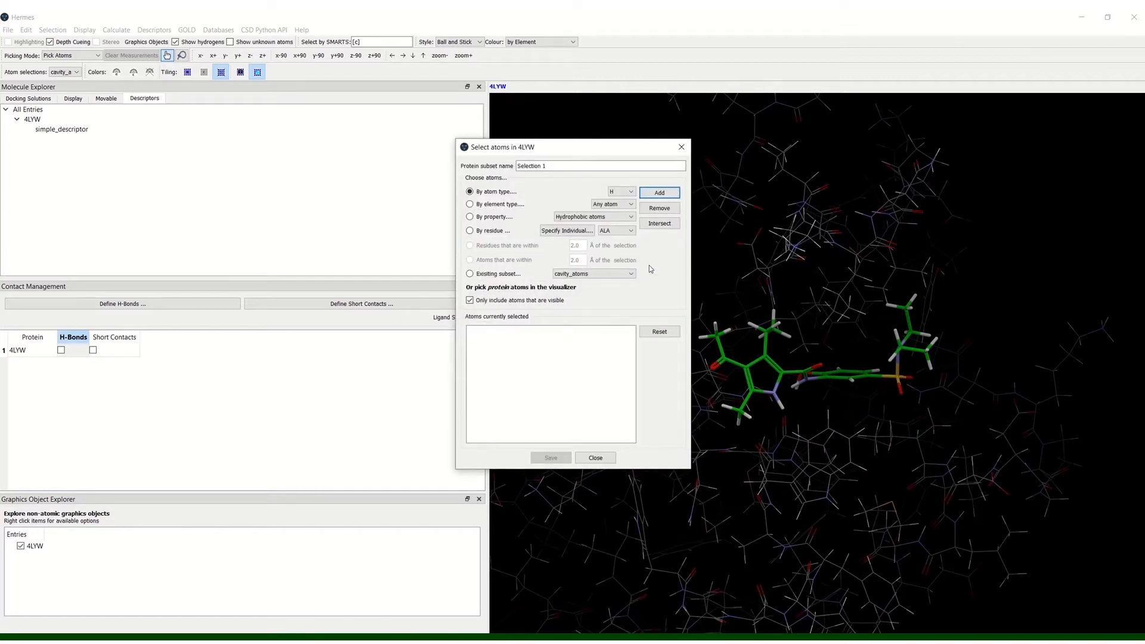
click(682, 147)
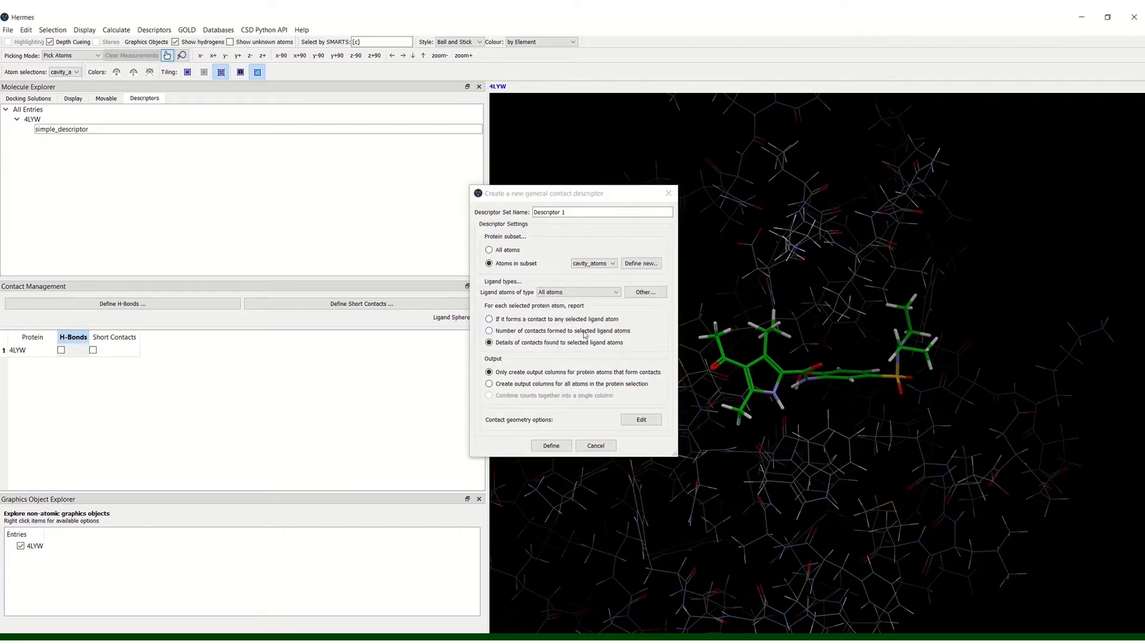
Step: Review the ligand atom types offered for the general contact descriptor and discard the descriptor
click(600, 297)
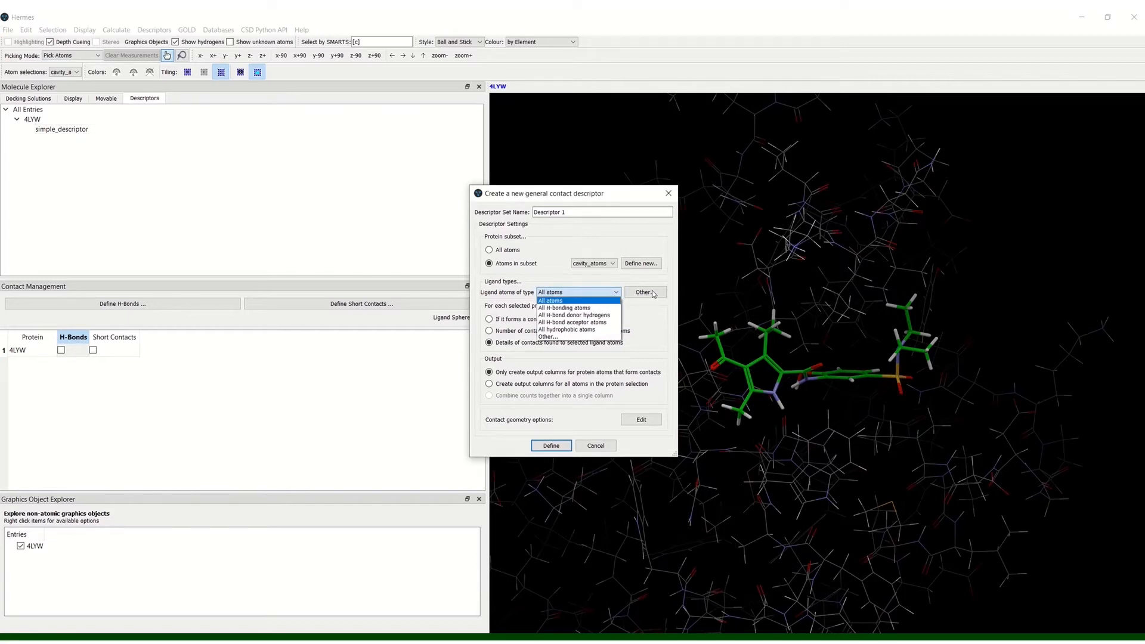
click(660, 327)
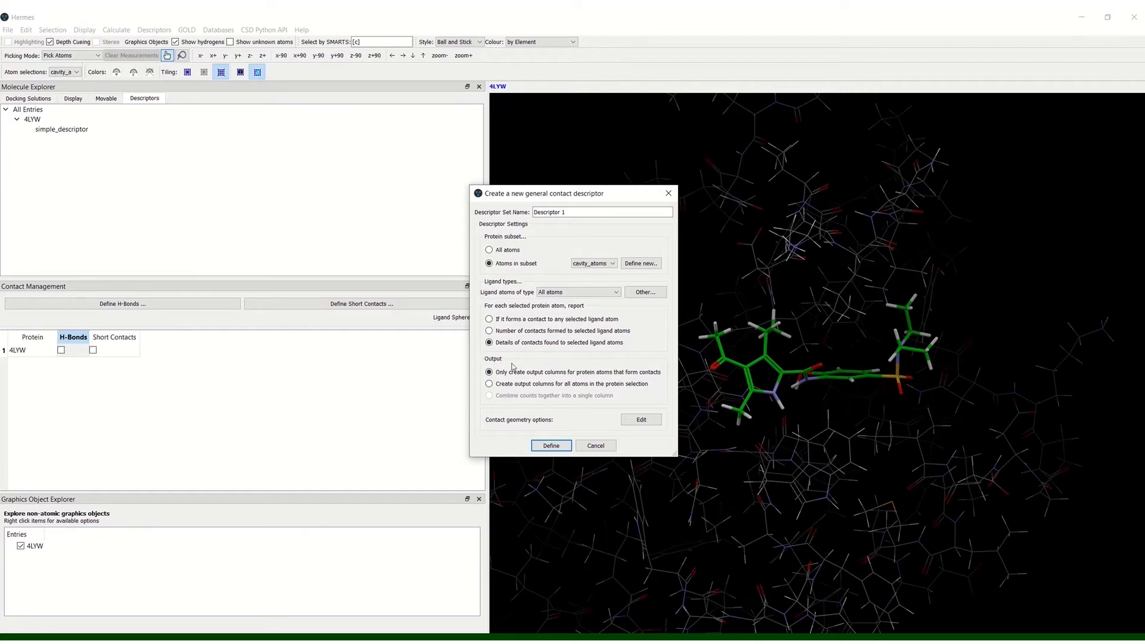
click(598, 447)
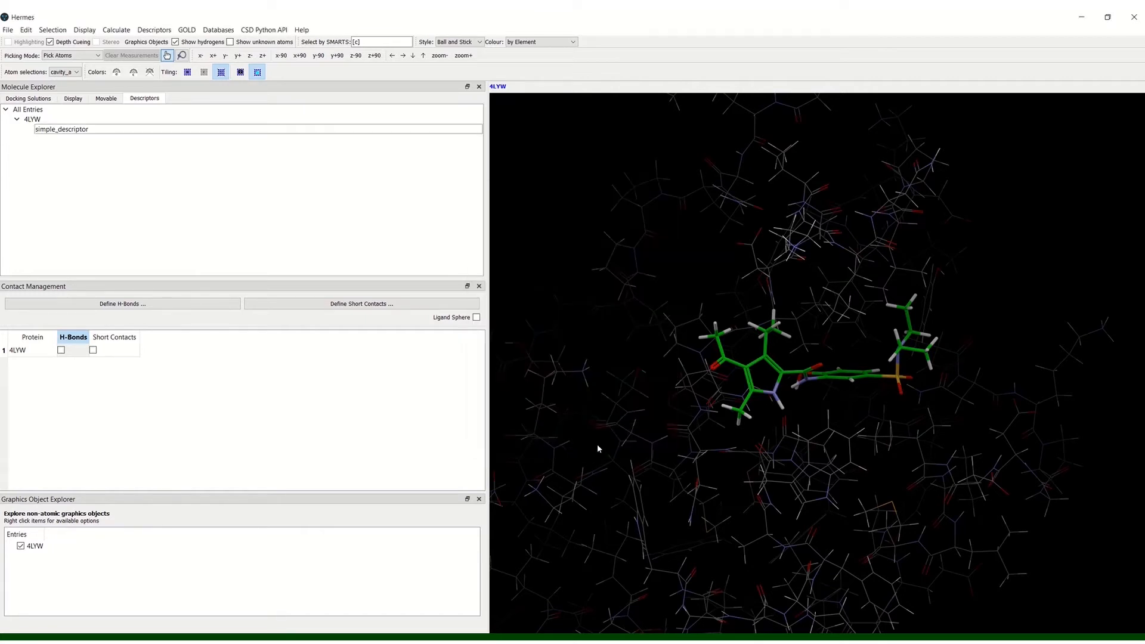
Step: Examine the settings and H-bond geometry options of a new H-bond descriptor without defining it
click(154, 30)
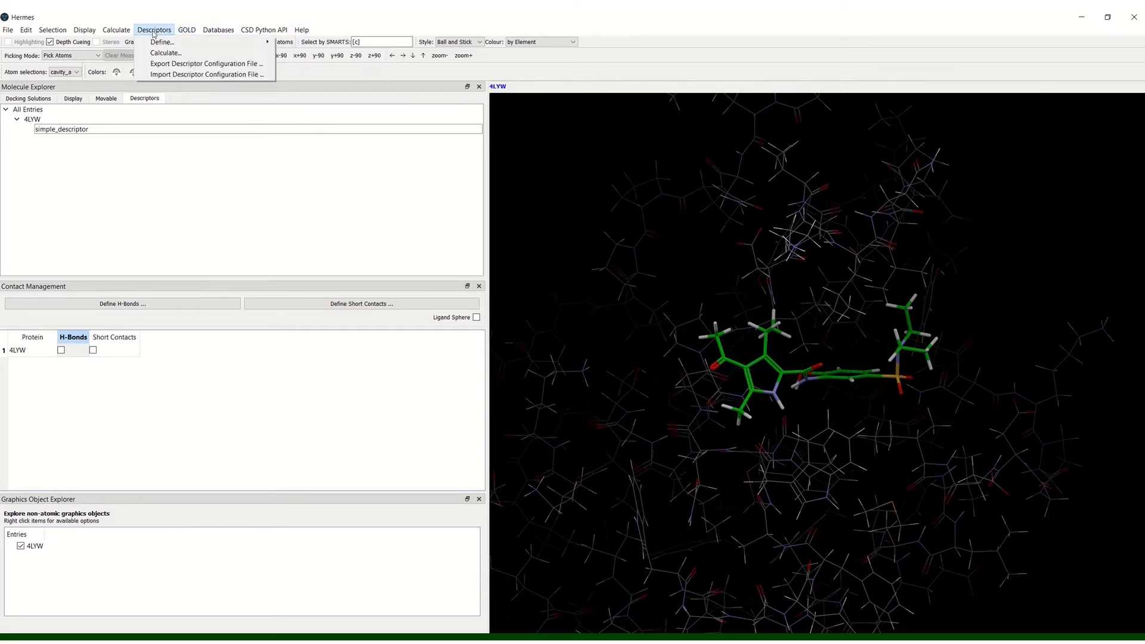
mouse_move(199, 45)
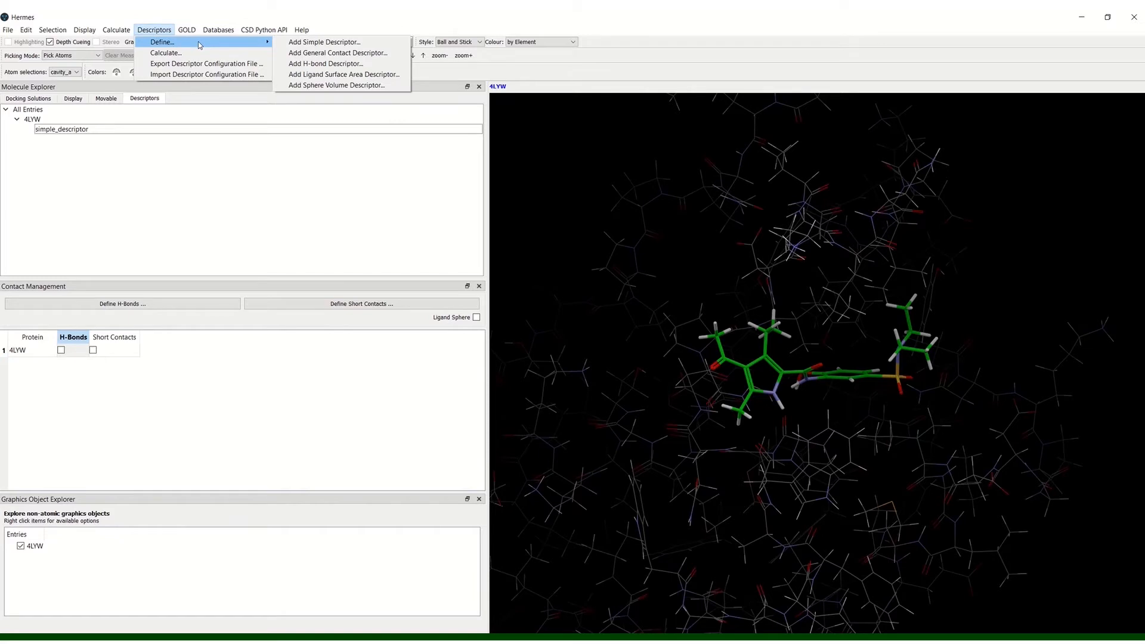
click(305, 65)
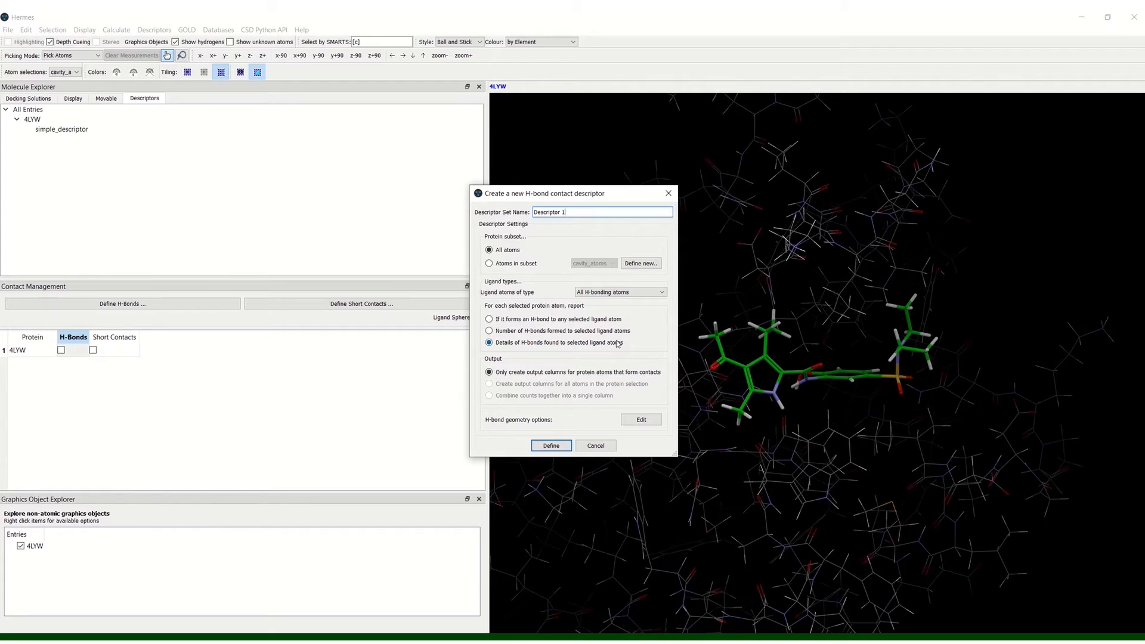
click(642, 420)
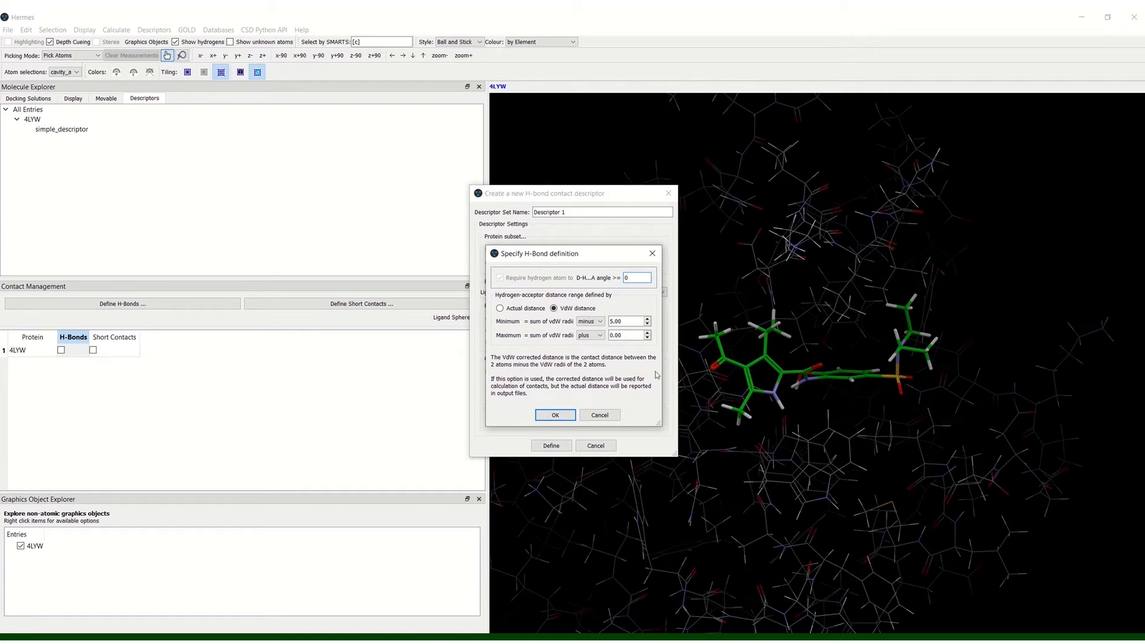
click(653, 254)
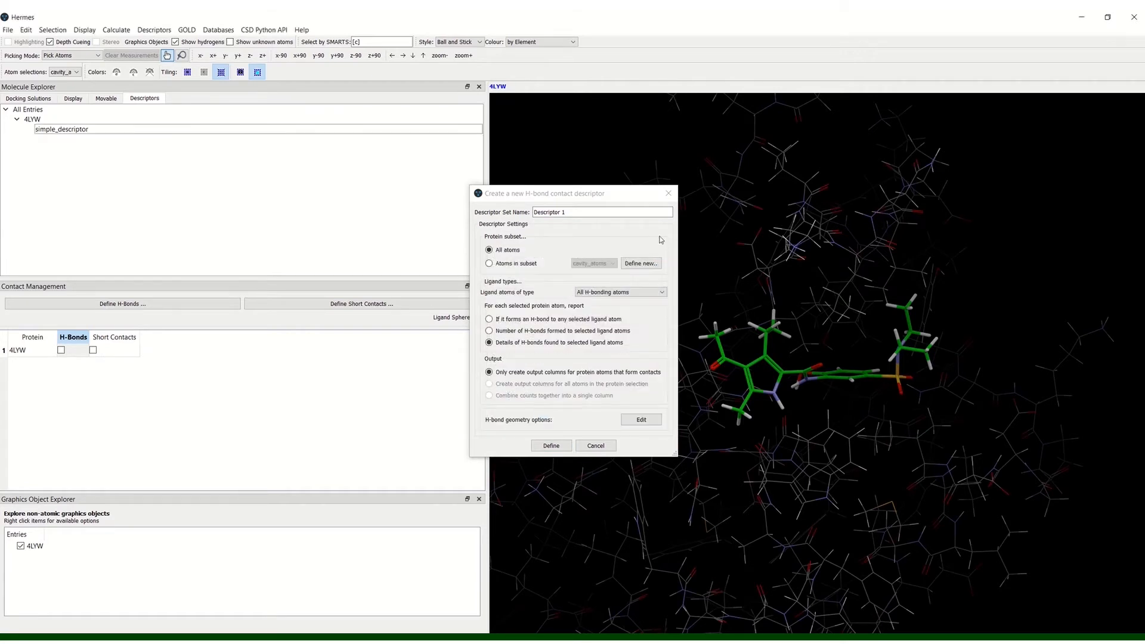
click(669, 193)
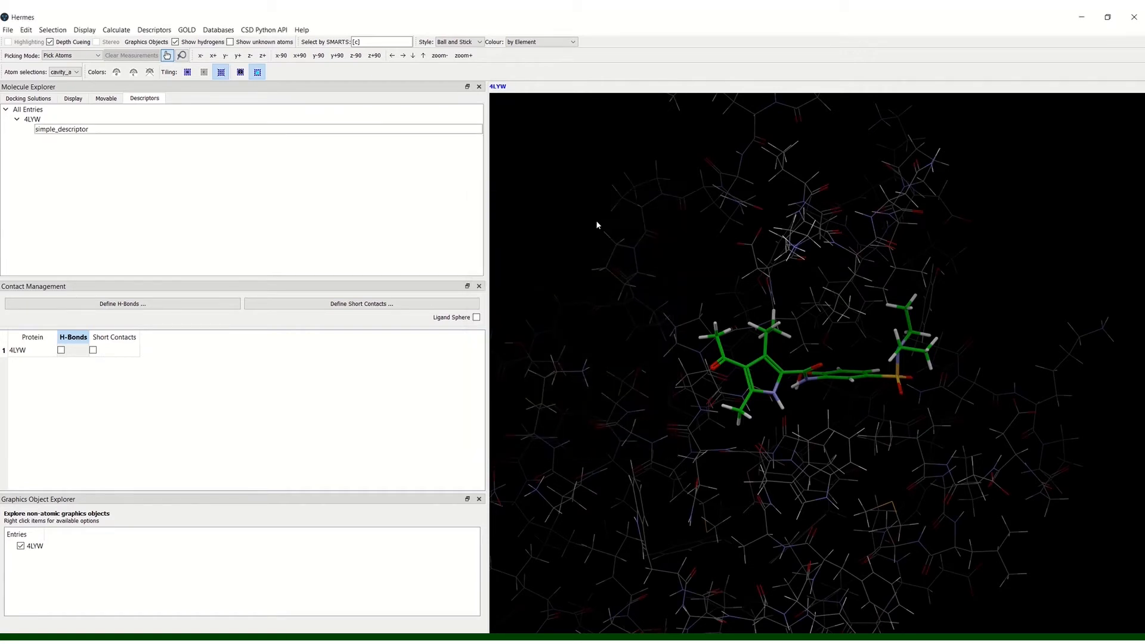
Step: Examine the settings and ligand atom types of a new ligand surface area descriptor without defining it
click(154, 30)
mouse_move(160, 43)
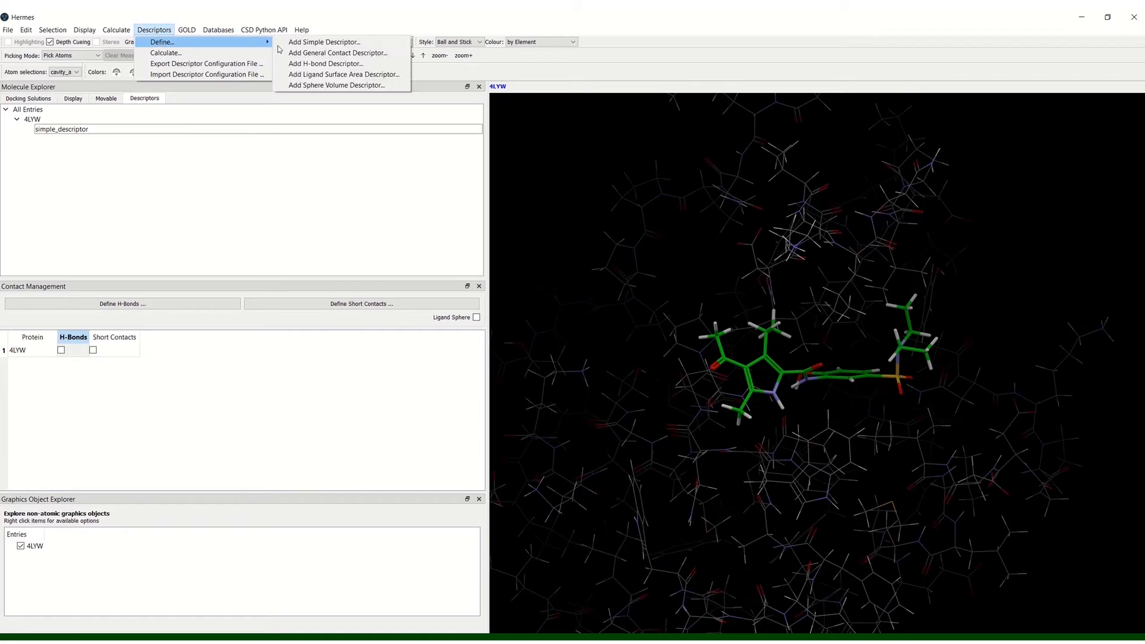
click(323, 73)
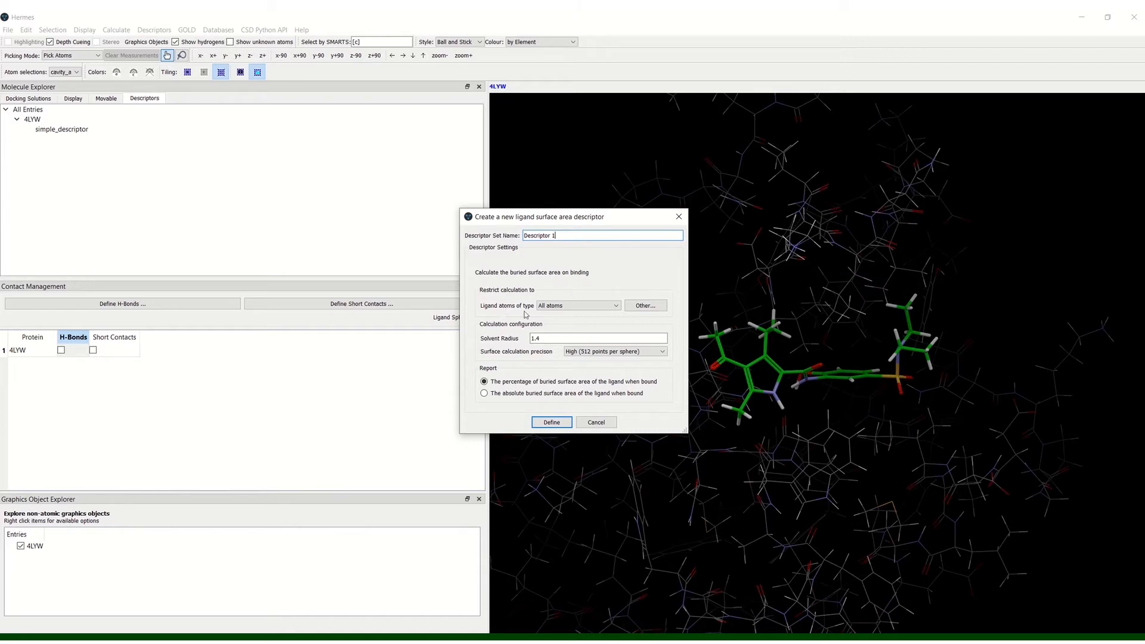
click(606, 307)
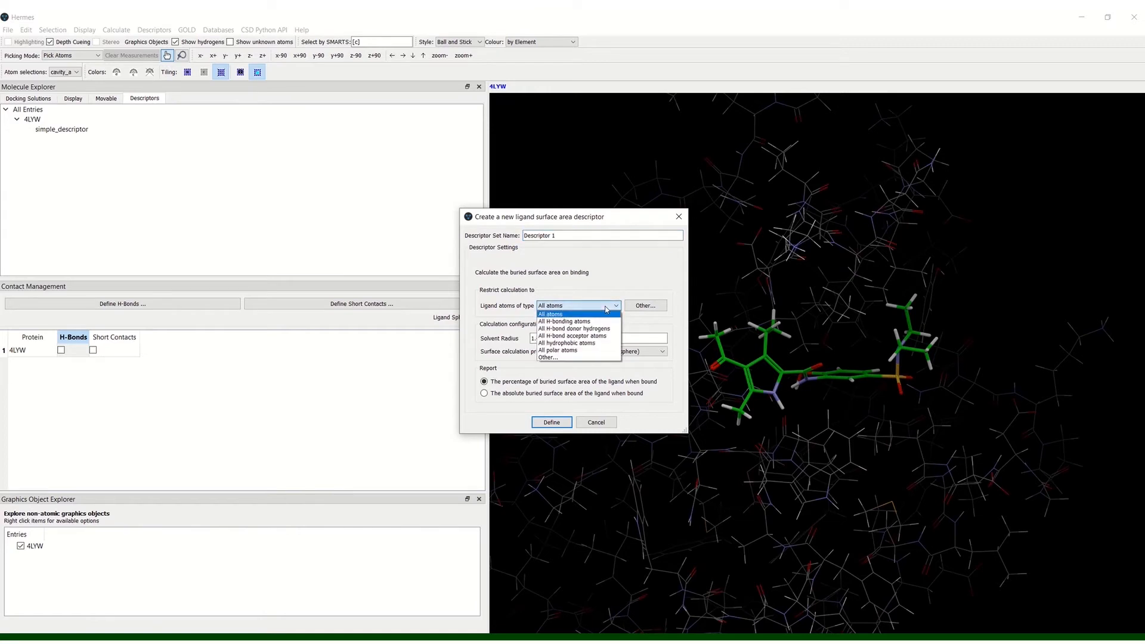
click(603, 292)
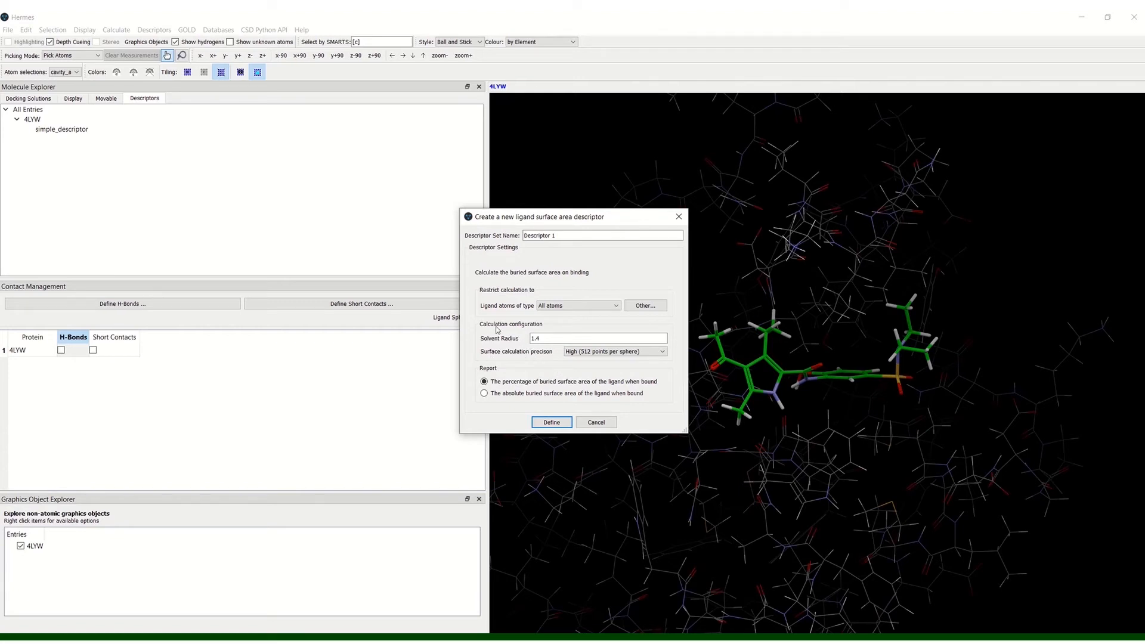
click(596, 422)
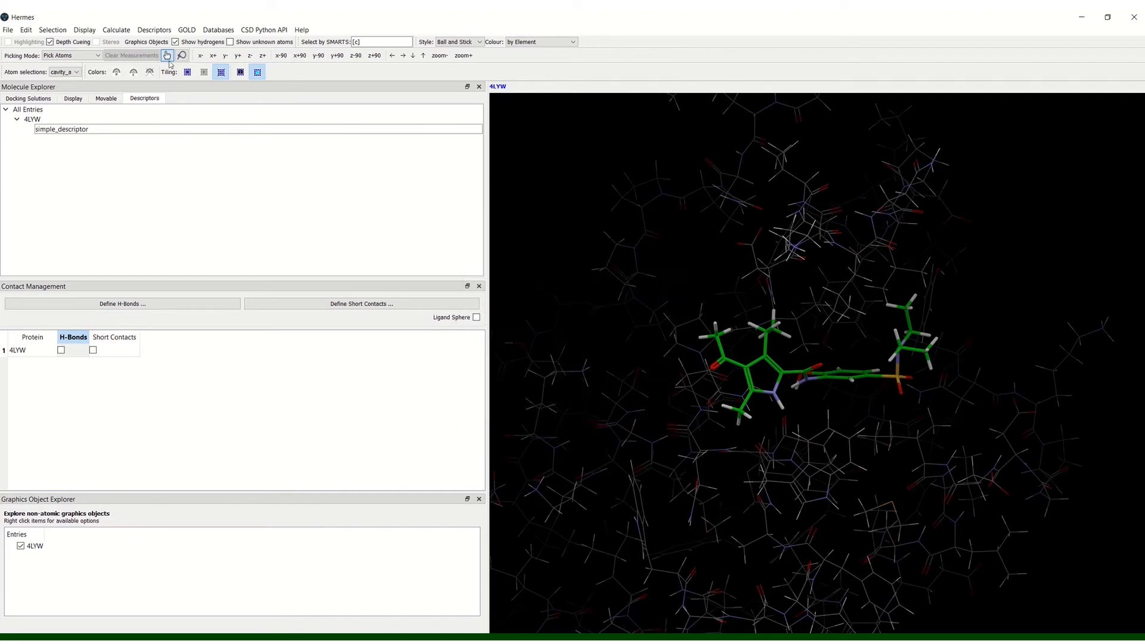
Step: Examine the sphere placement and save options of a new sphere accessible volume descriptor, including a trial sphere, without defining it
click(152, 31)
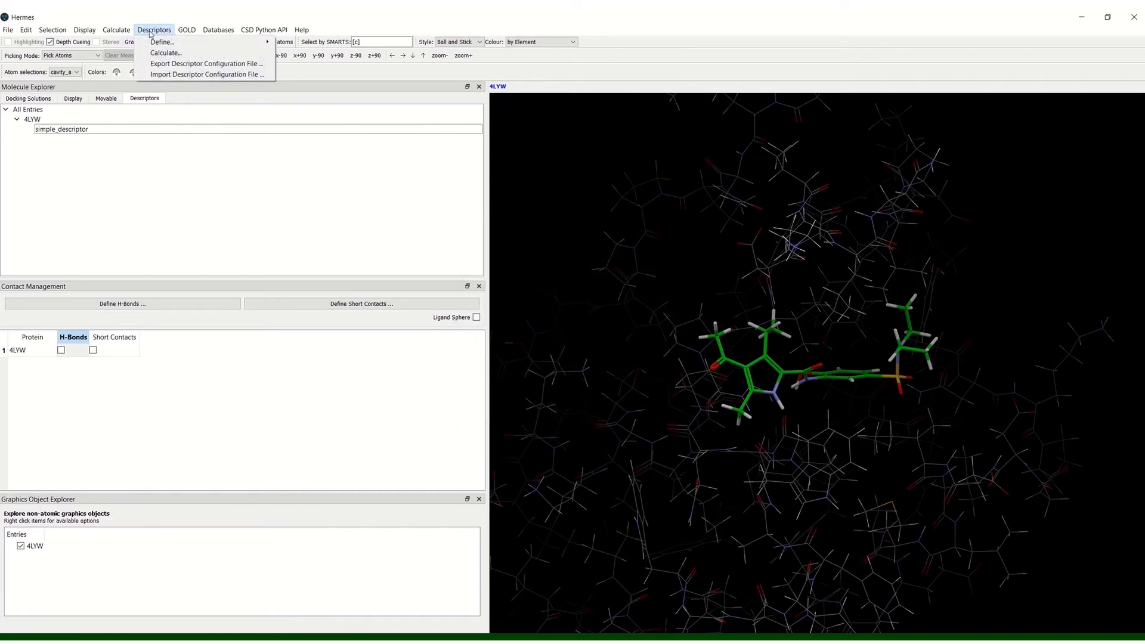
mouse_move(202, 42)
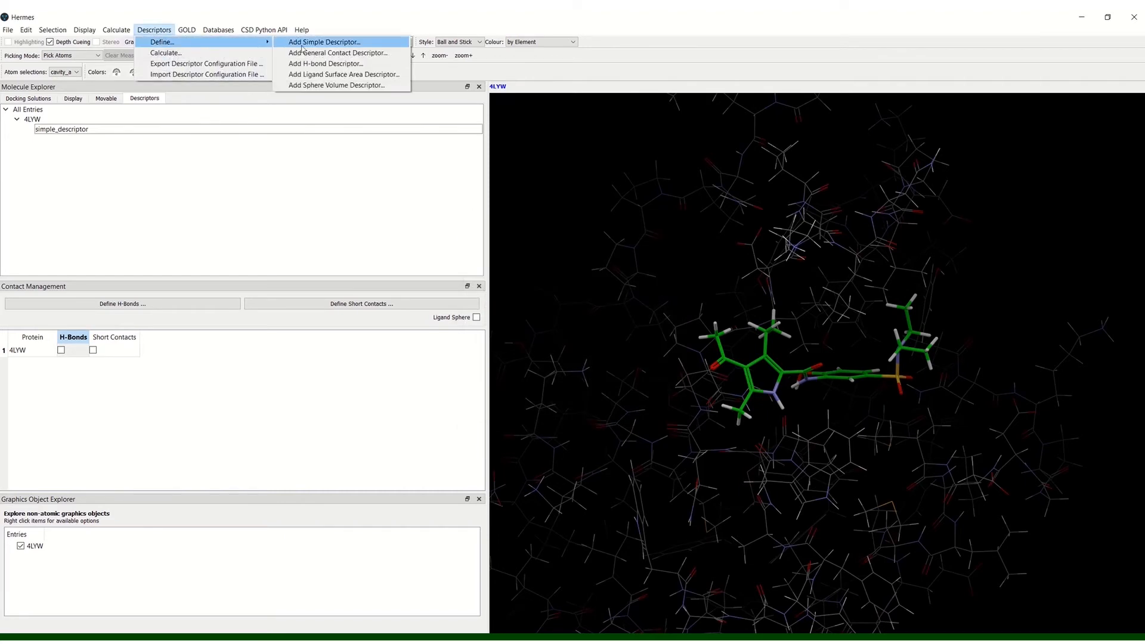
click(328, 86)
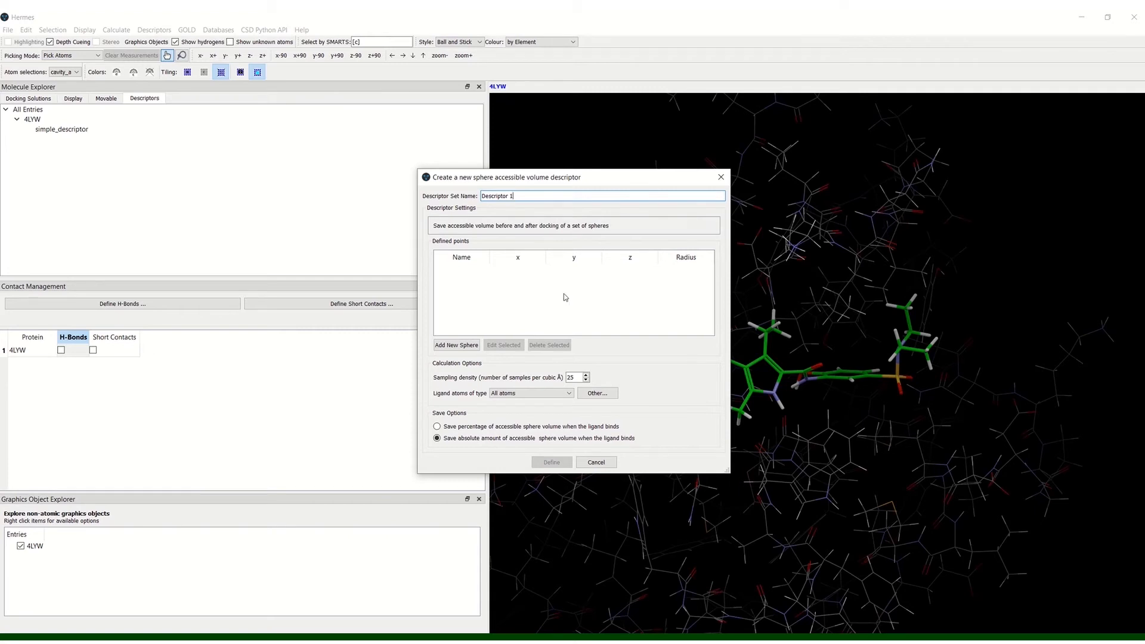
click(454, 346)
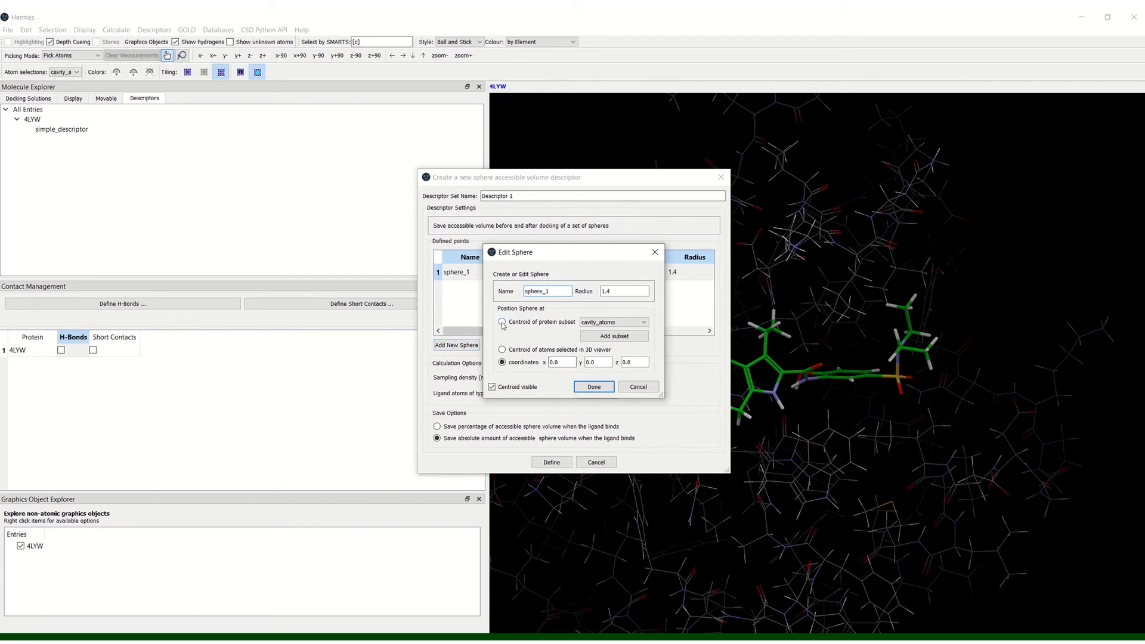
click(502, 322)
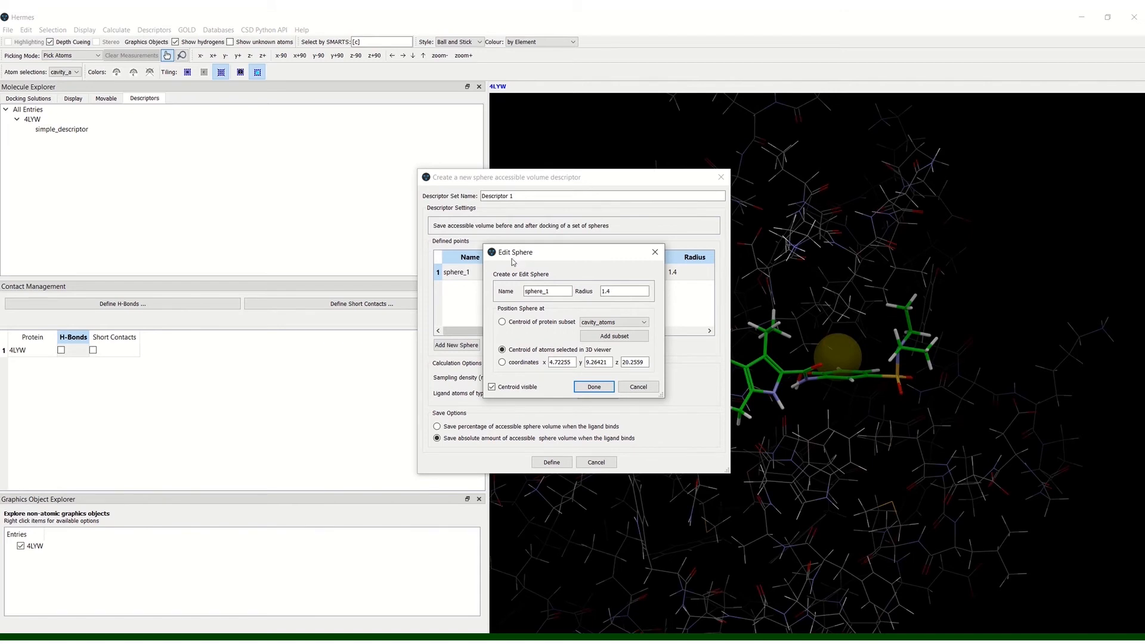
click(643, 389)
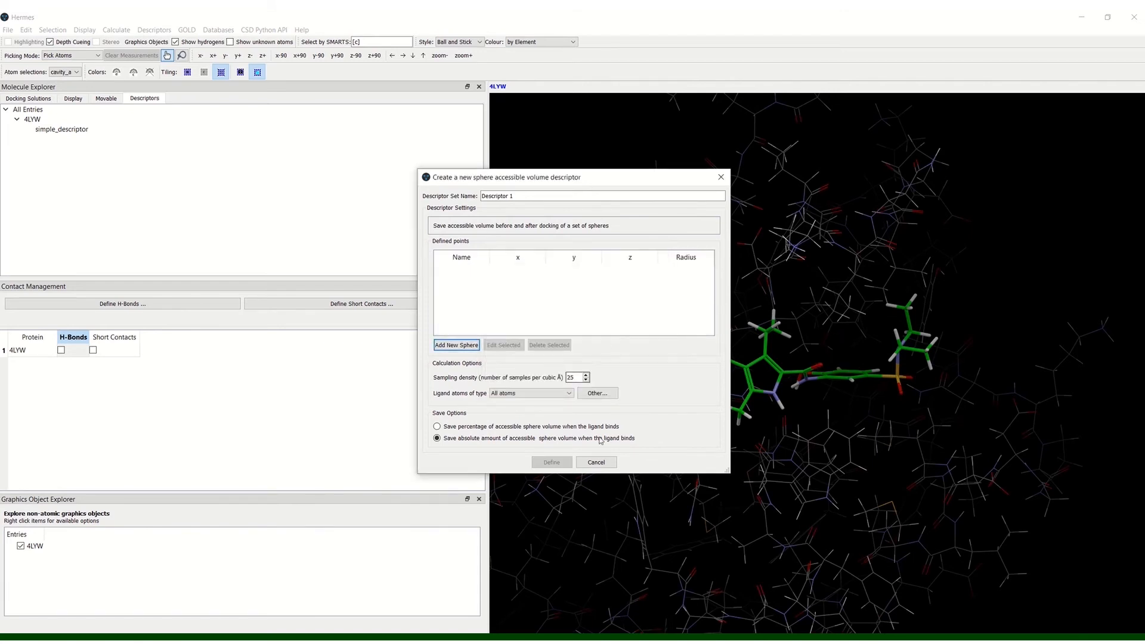
click(598, 463)
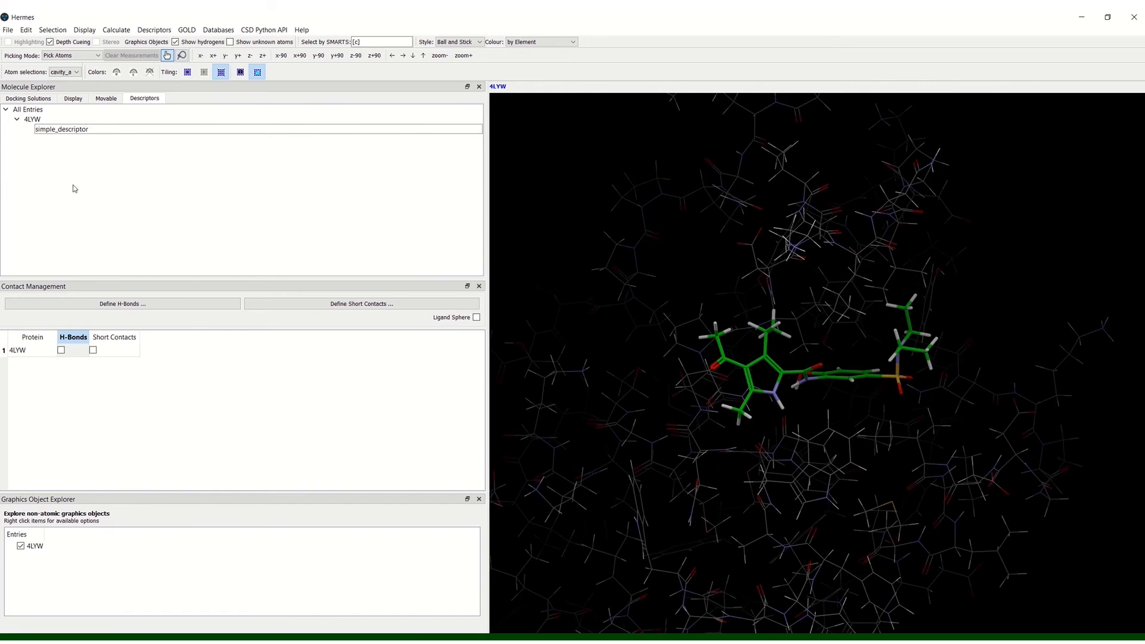
Step: View the edit and remove options available for simple_descriptor
right_click(48, 134)
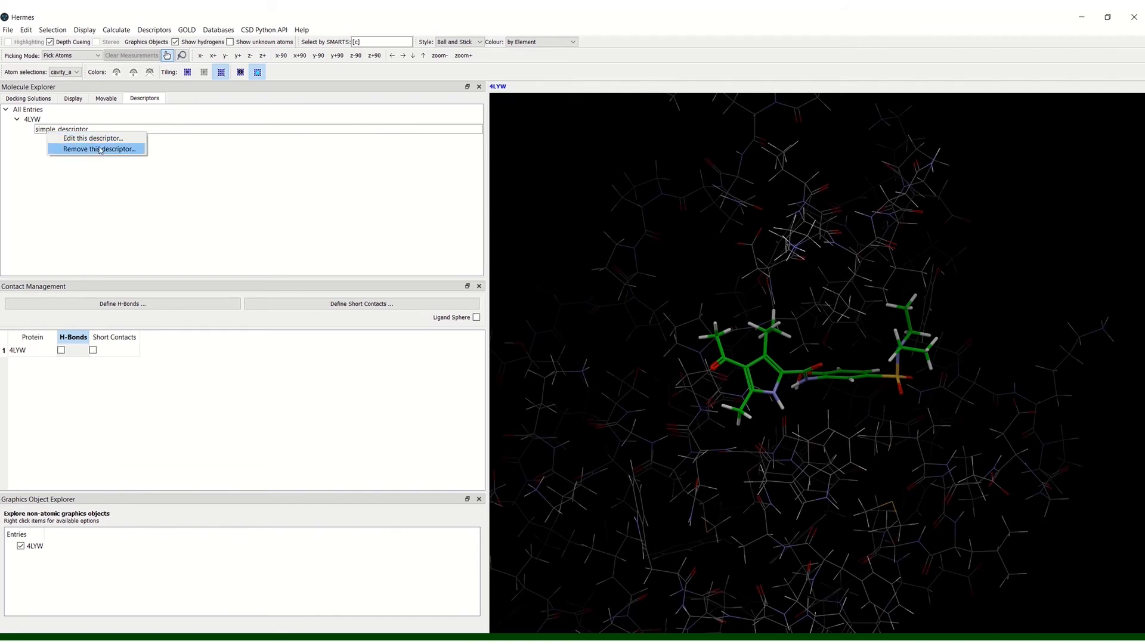
click(169, 200)
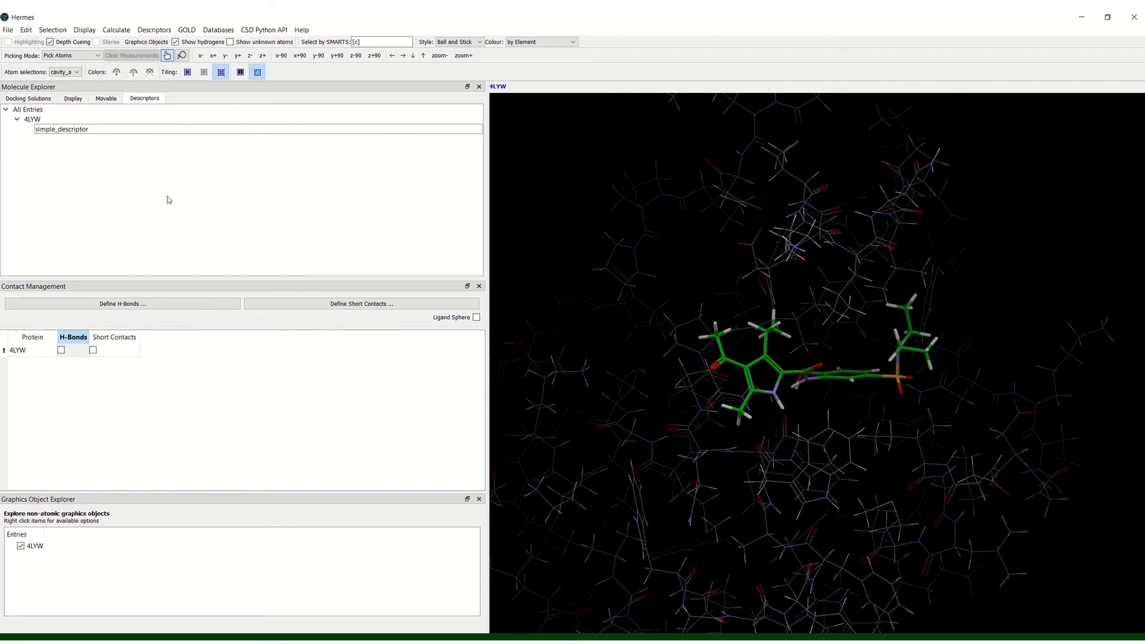
Step: Try to calculate the descriptors for the current GOLD docking solutions with comma-separated output to spreadsheet.csv
click(154, 31)
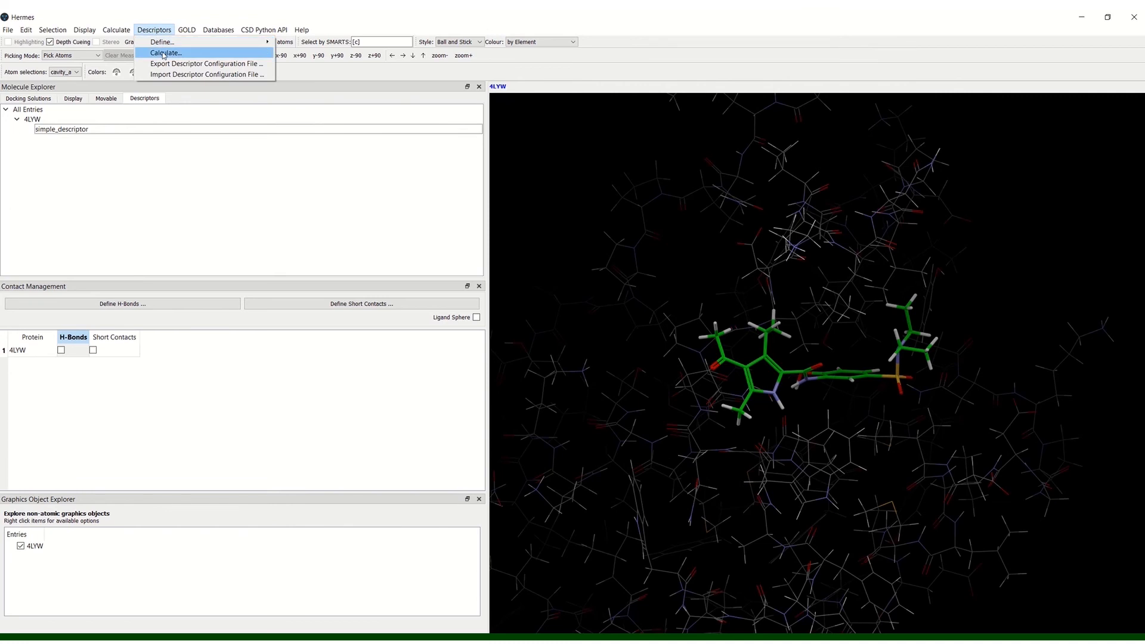
click(164, 54)
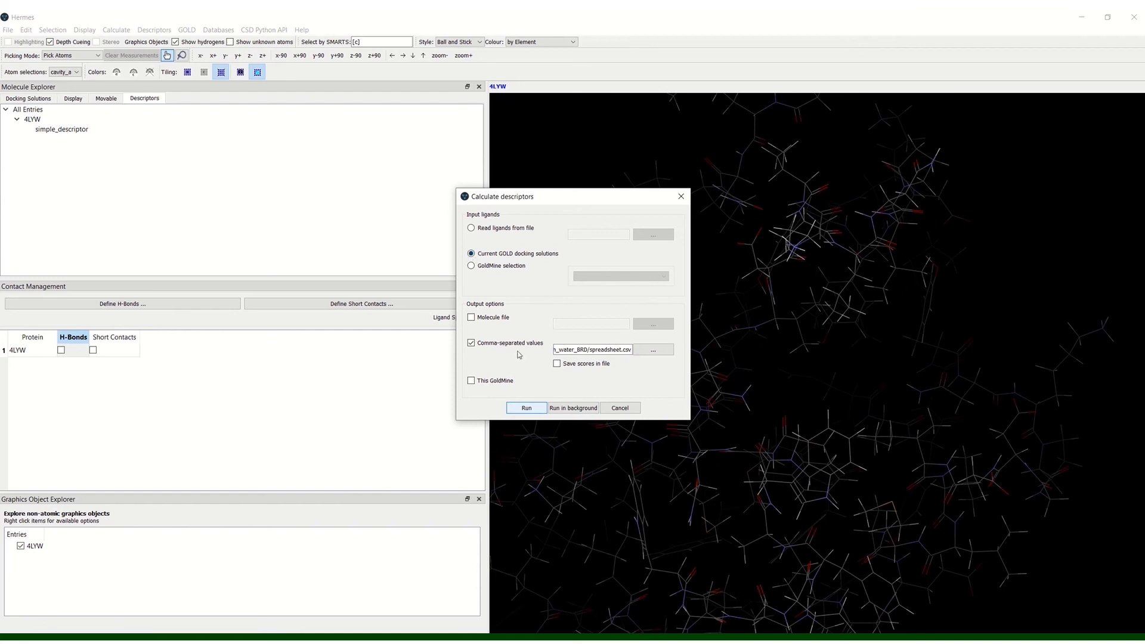
click(526, 409)
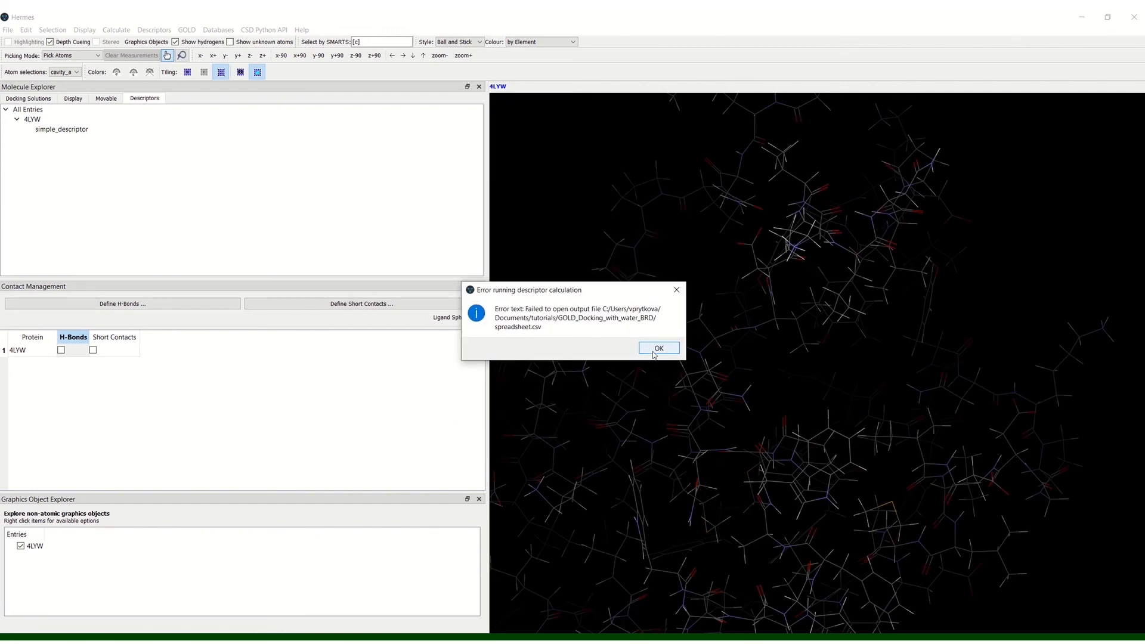
click(657, 348)
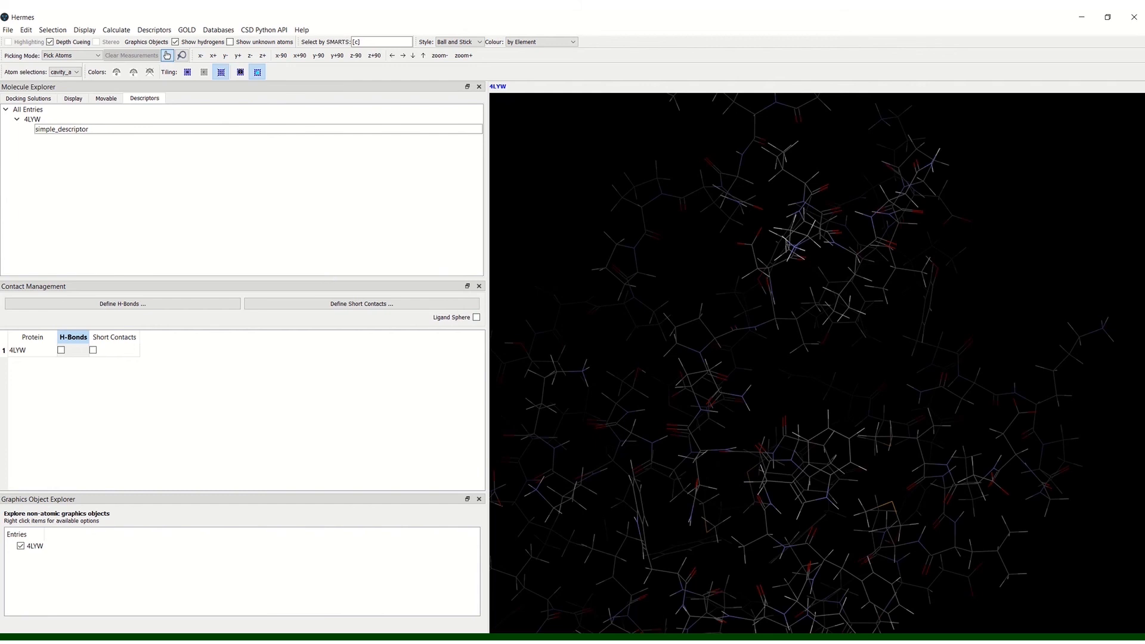
Step: Open spreadsheet.csv from the GOLD_Docking_with_water_BRD folder in Excel and reposition its window for reading
key(alt+Tab)
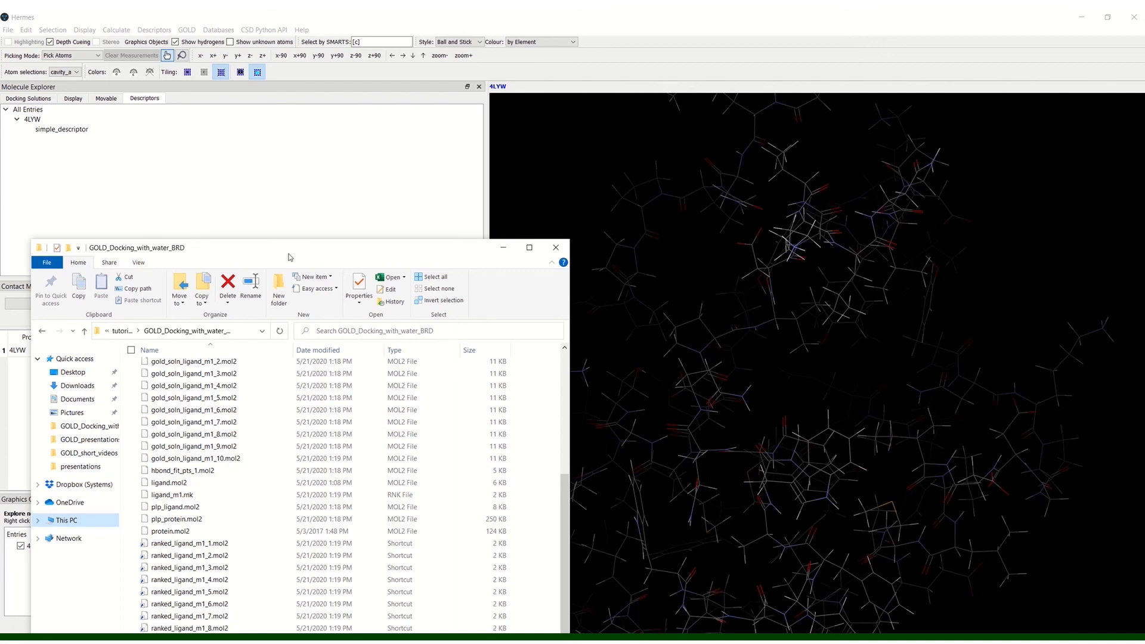
drag(290, 251, 354, 107)
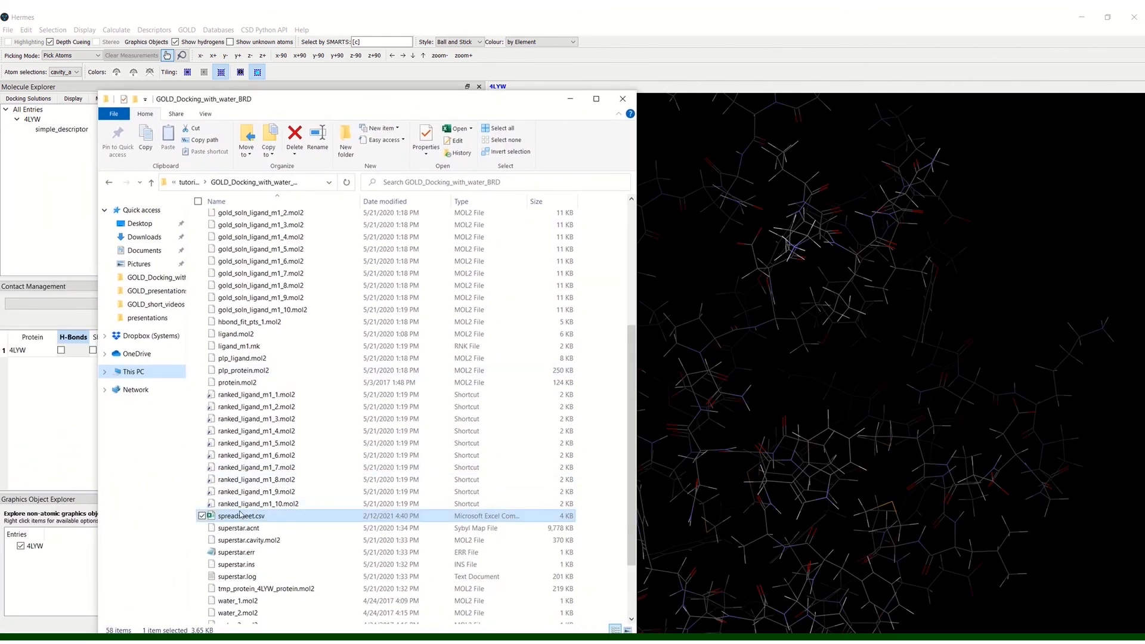
click(240, 519)
double_click(241, 518)
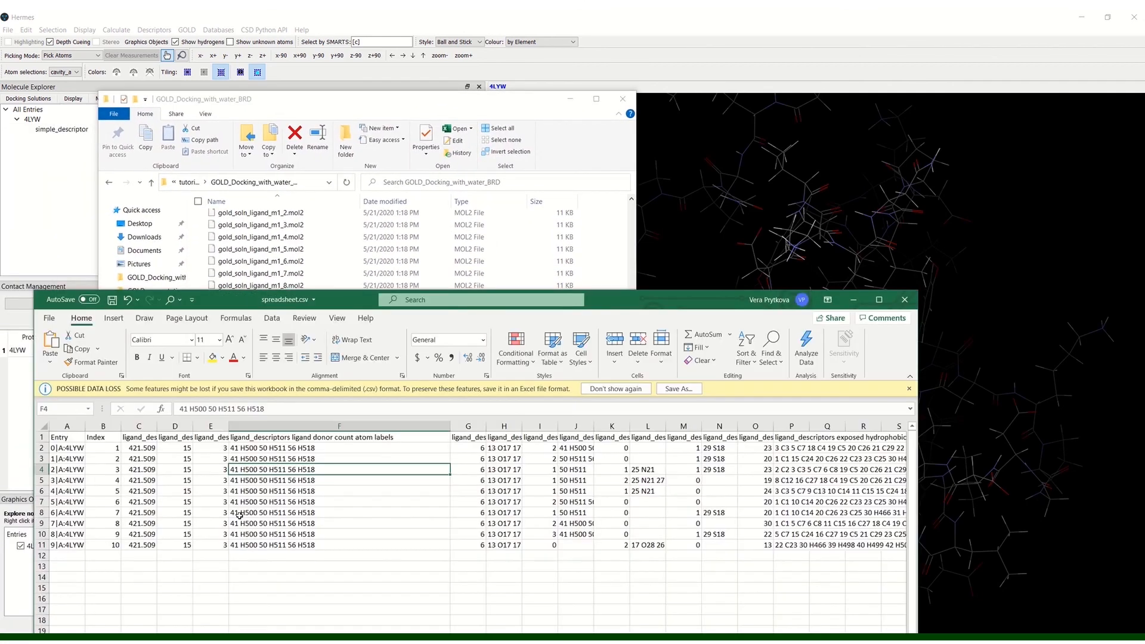
drag(343, 302, 393, 49)
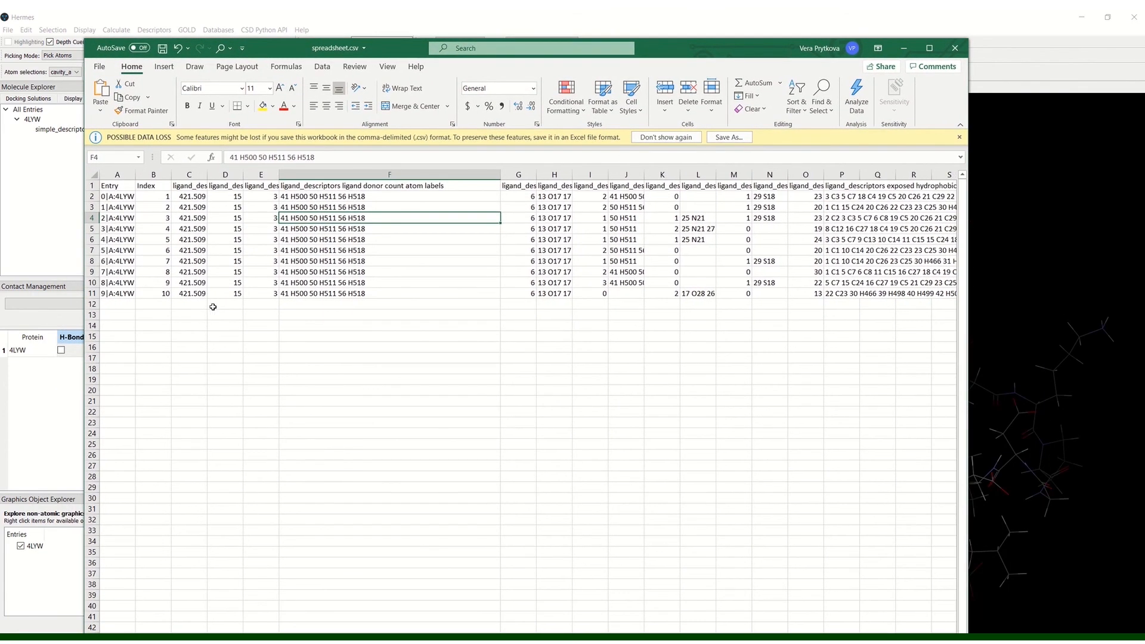
Step: Examine the ligand descriptor columns through to the exposed hydrophobic count atom labels and return to Hermes
scroll(480, 257, right, 7)
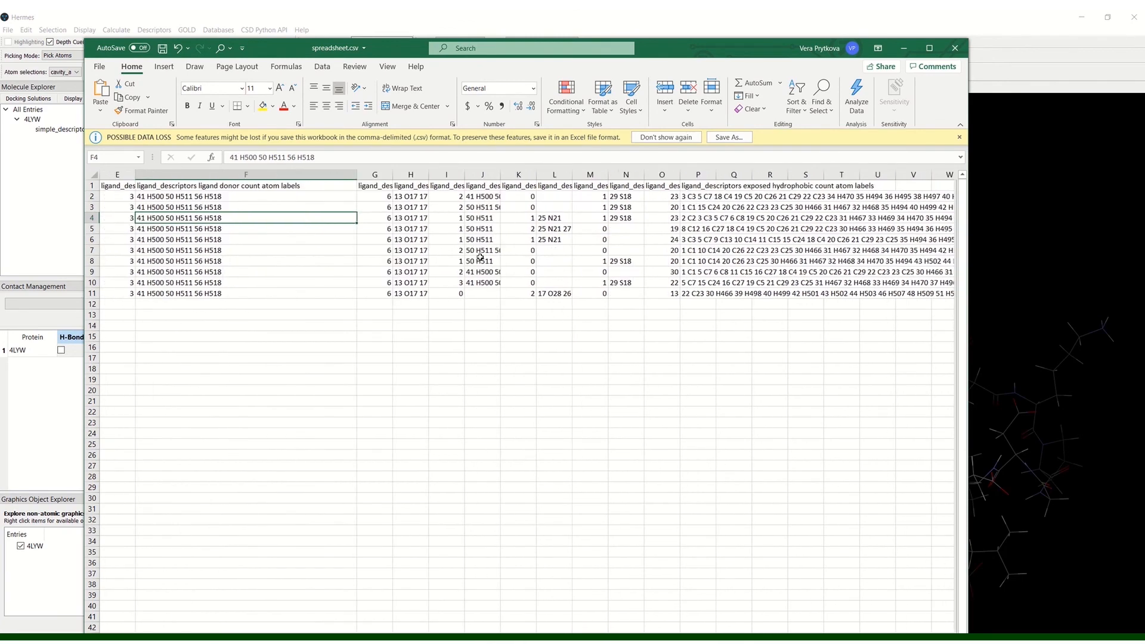
scroll(480, 257, right, 1)
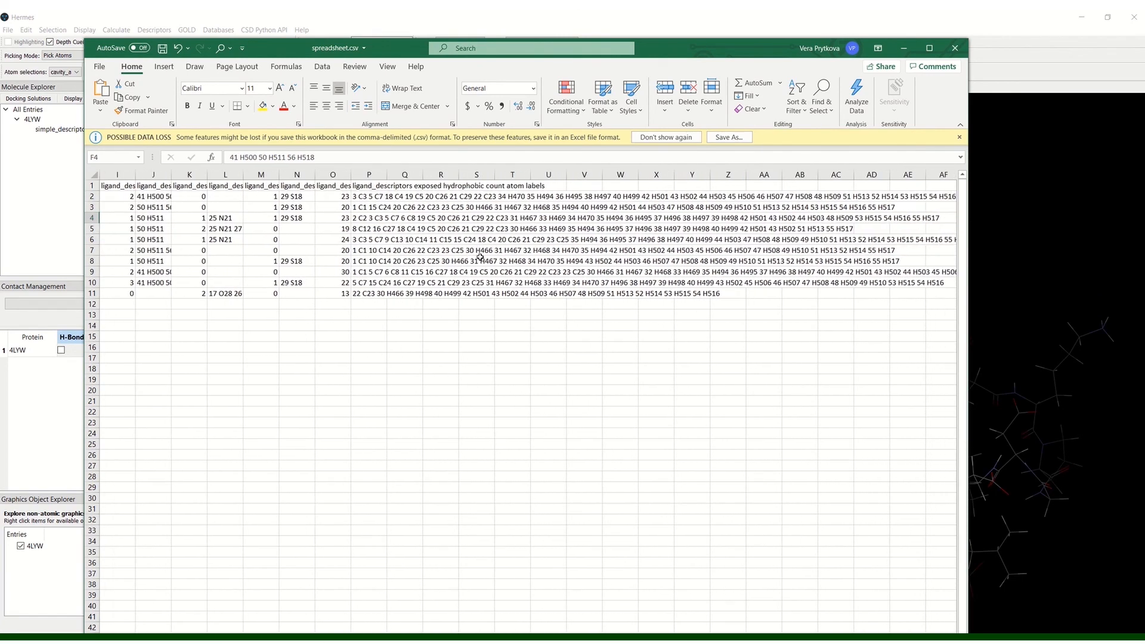
scroll(480, 257, right, 5)
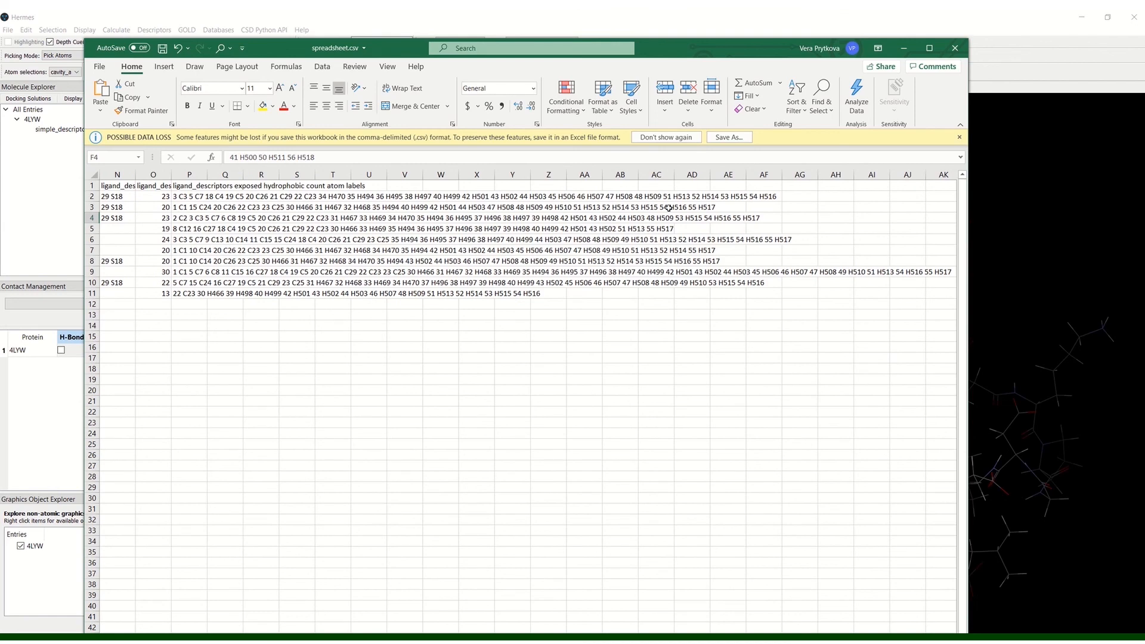
scroll(405, 250, right, 1)
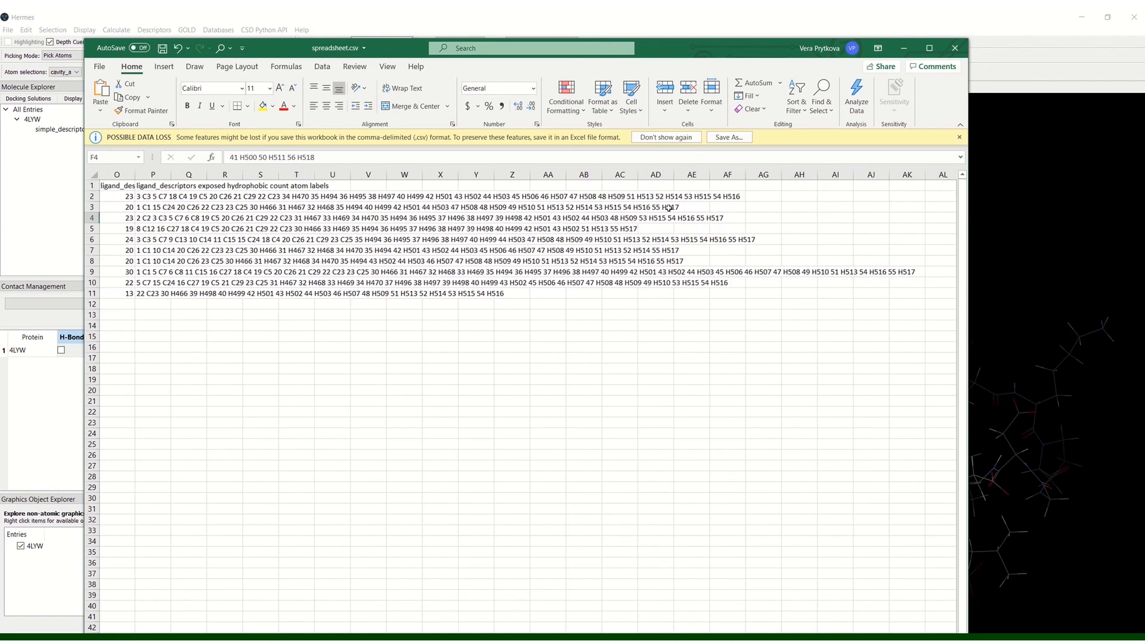
click(1036, 32)
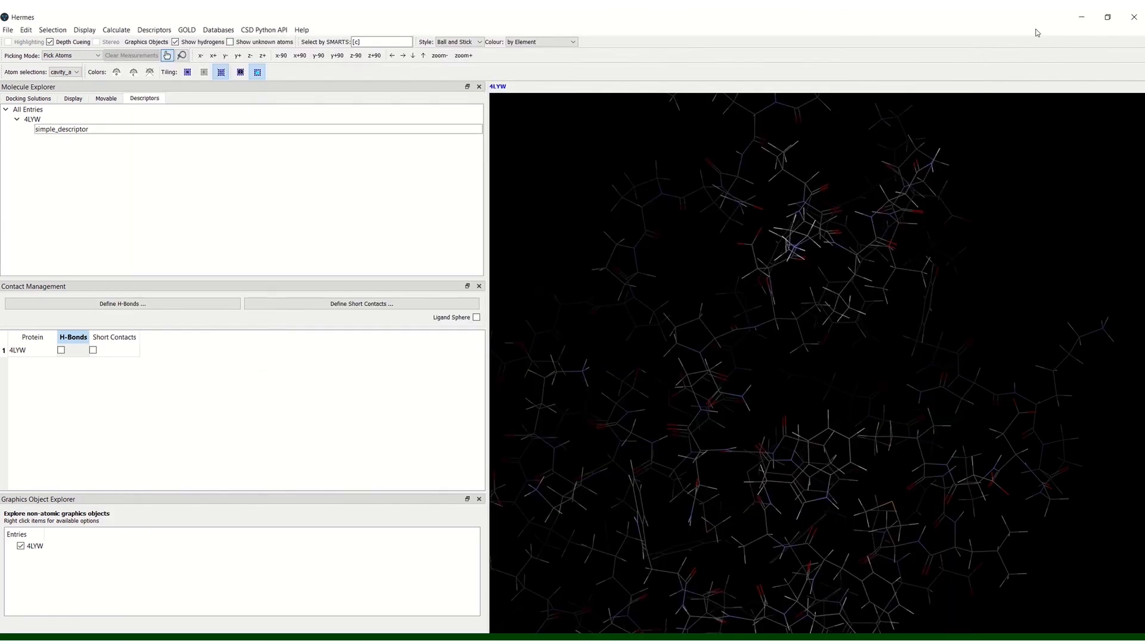